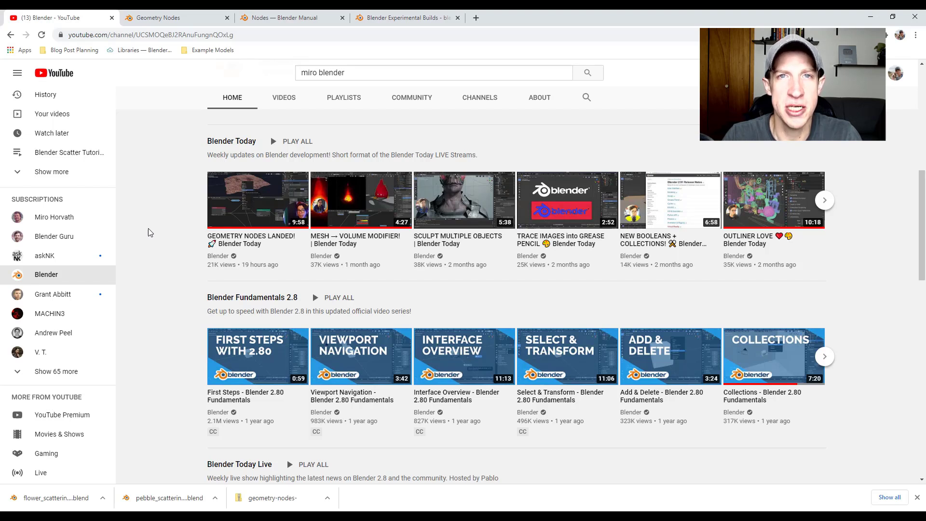
Open the GEOMETRY NODES LANDED! video, pause it and return the player to the default layout.
mouse_move(246, 253)
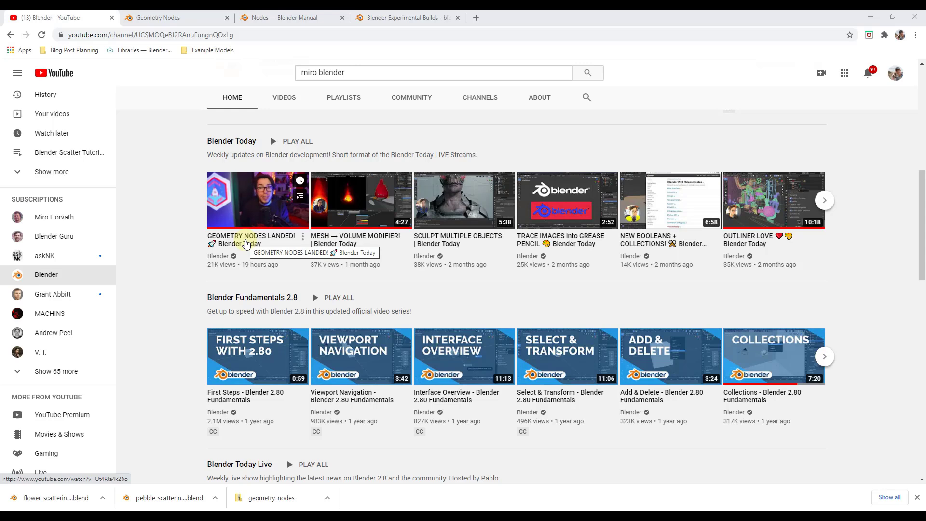
click(246, 244)
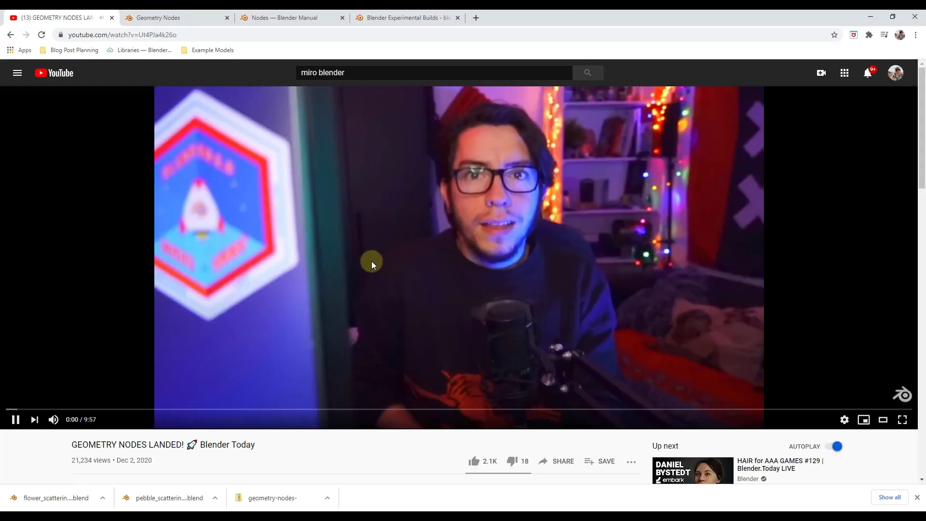
click(371, 261)
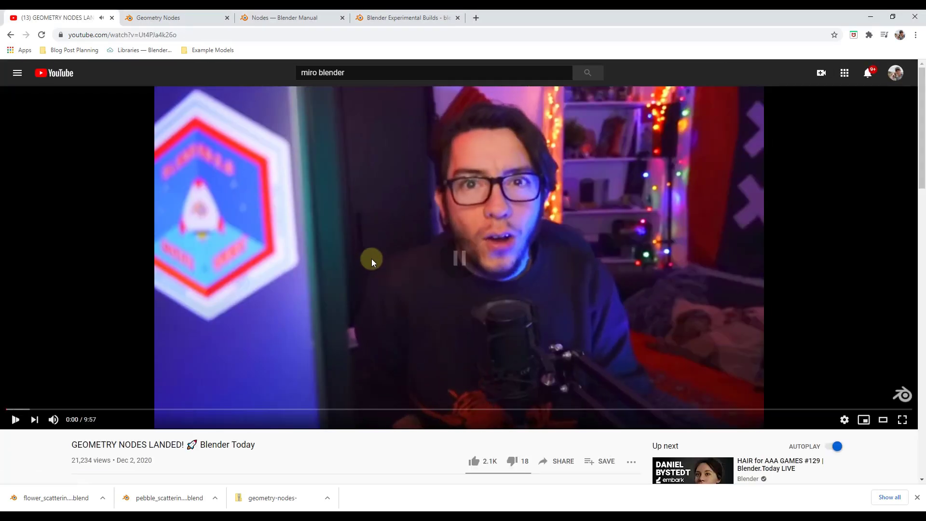
click(883, 420)
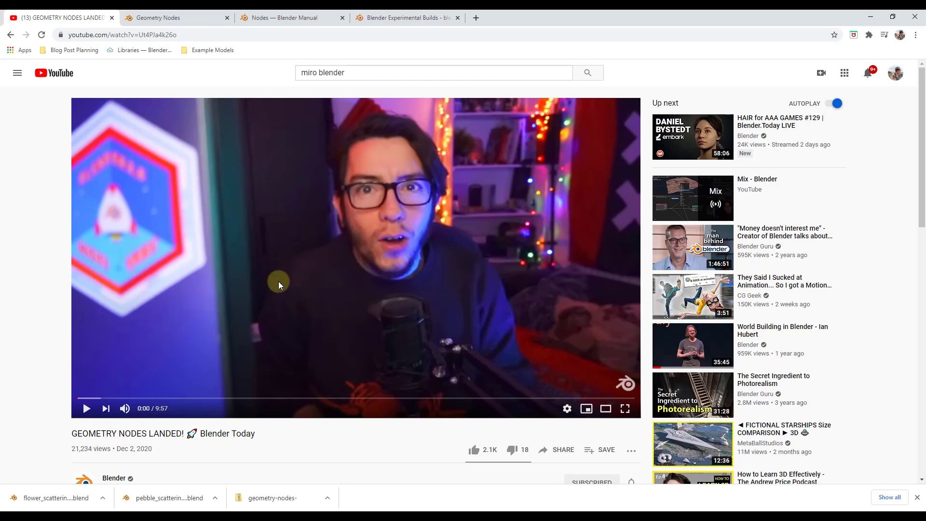
Expand the video description to reveal its links, including the blog post.
scroll(279, 284, down, 5)
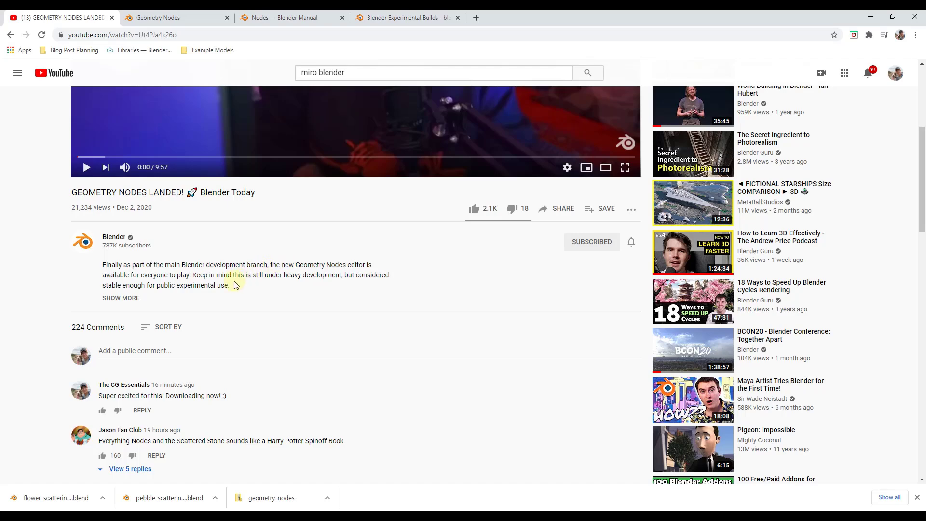
click(121, 299)
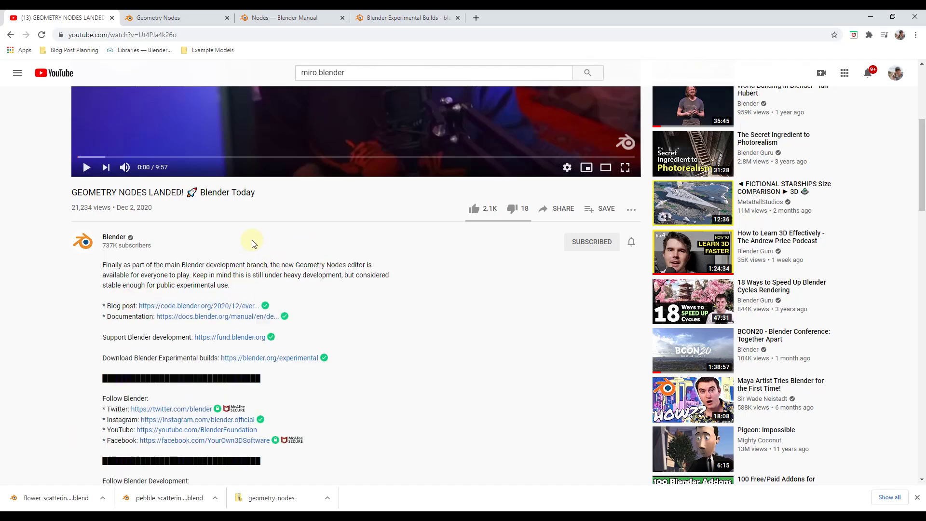
scroll(252, 243, down, 2)
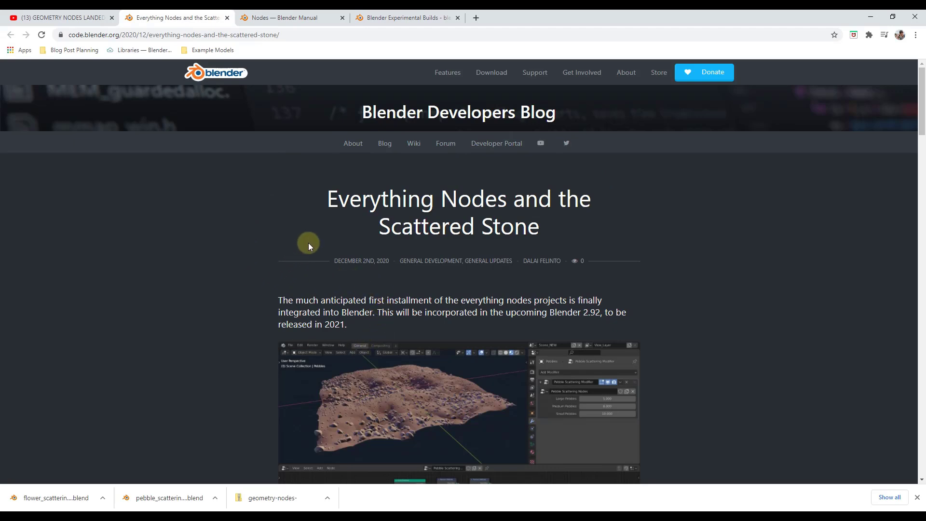
Scroll through the Scattered Stone blog post down to its closing links.
scroll(507, 221, down, 3)
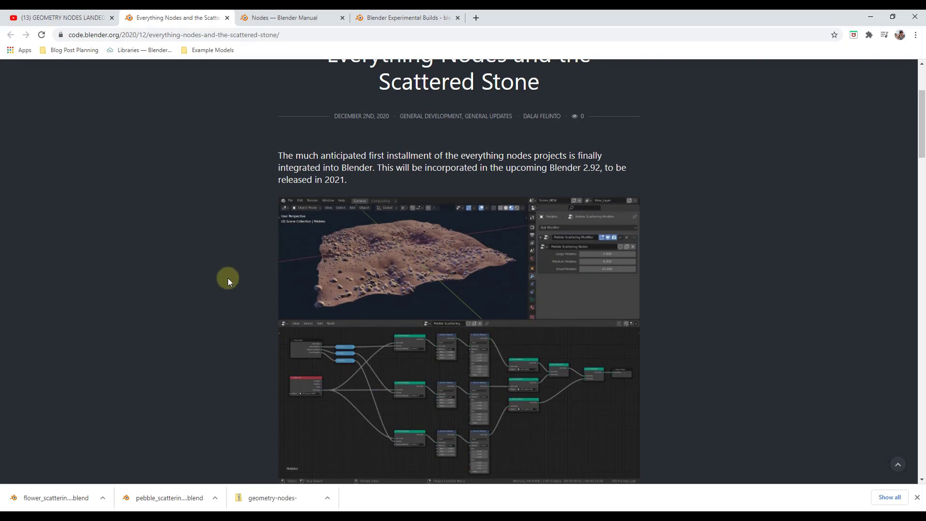
scroll(274, 284, down, 1)
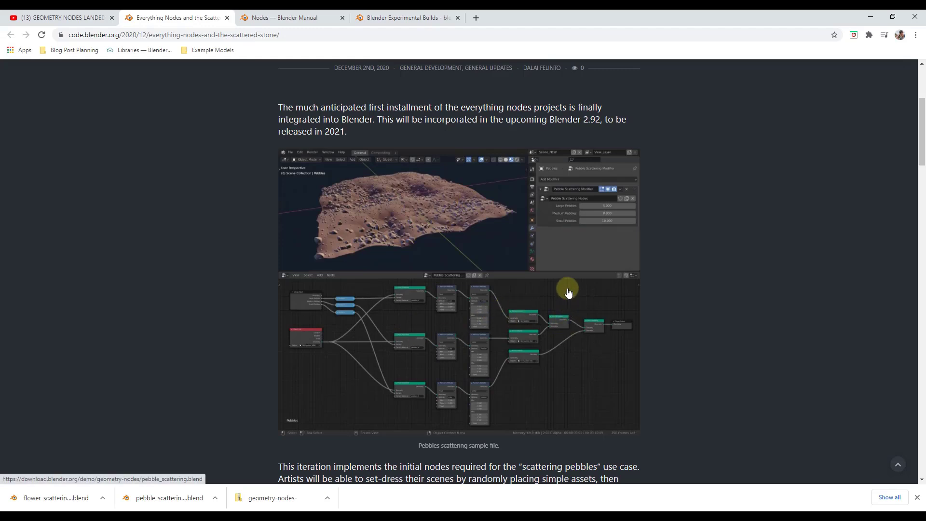
scroll(569, 280, down, 2)
scroll(570, 276, down, 8)
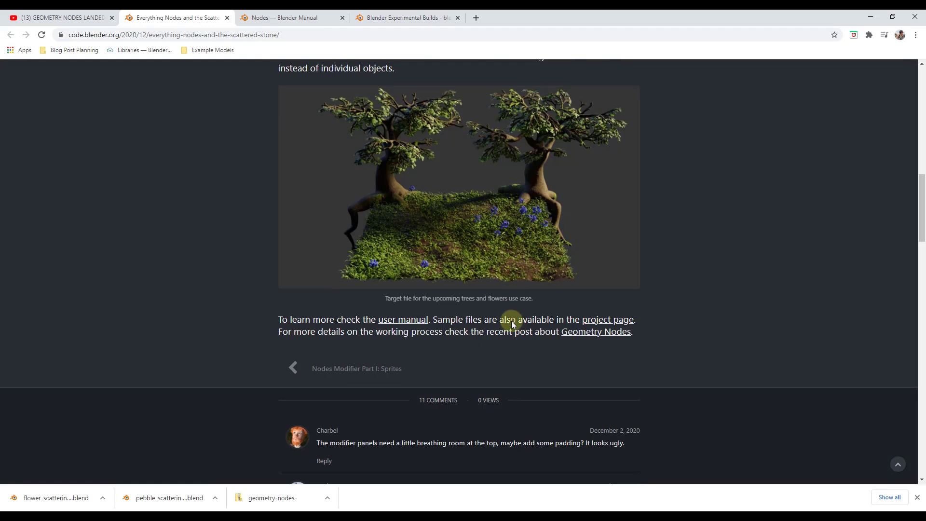
Go from the blender.org home page through Download to the experimental daily builds page.
click(389, 18)
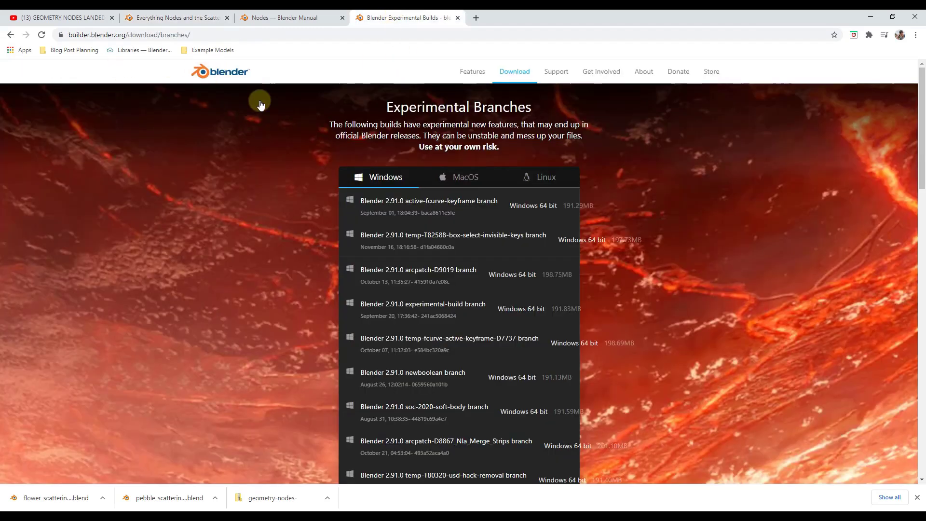
click(215, 72)
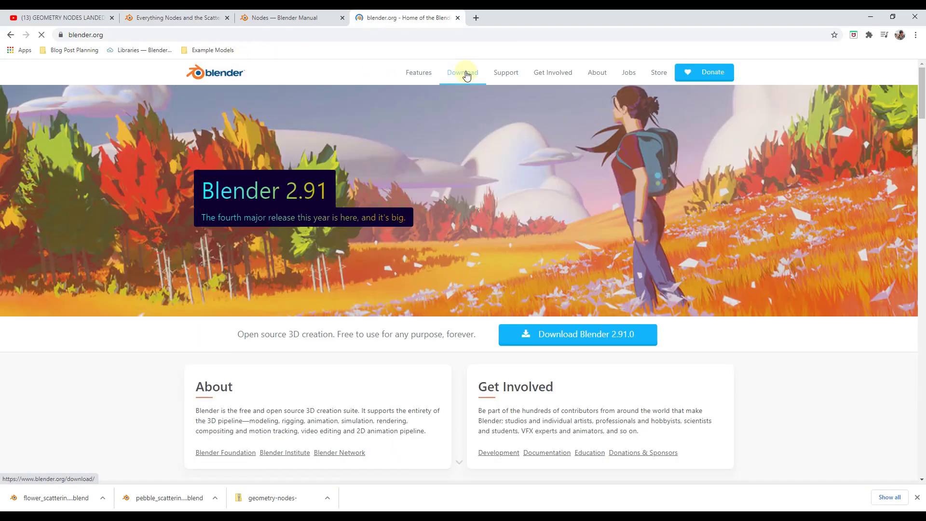
click(464, 73)
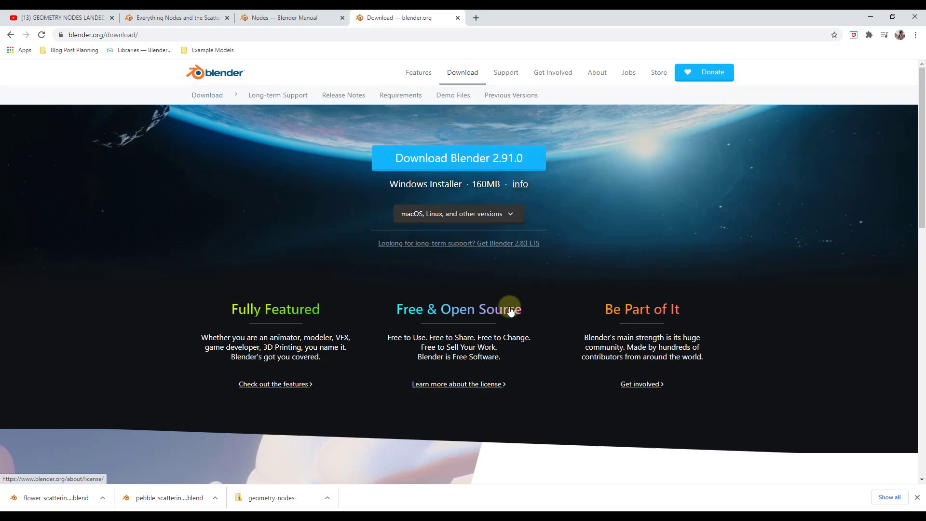
scroll(511, 310, down, 20)
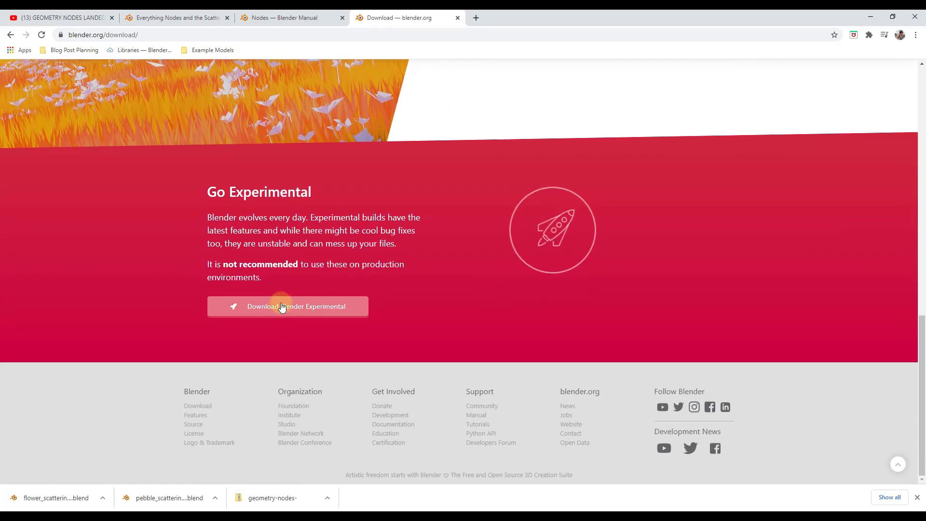
click(283, 307)
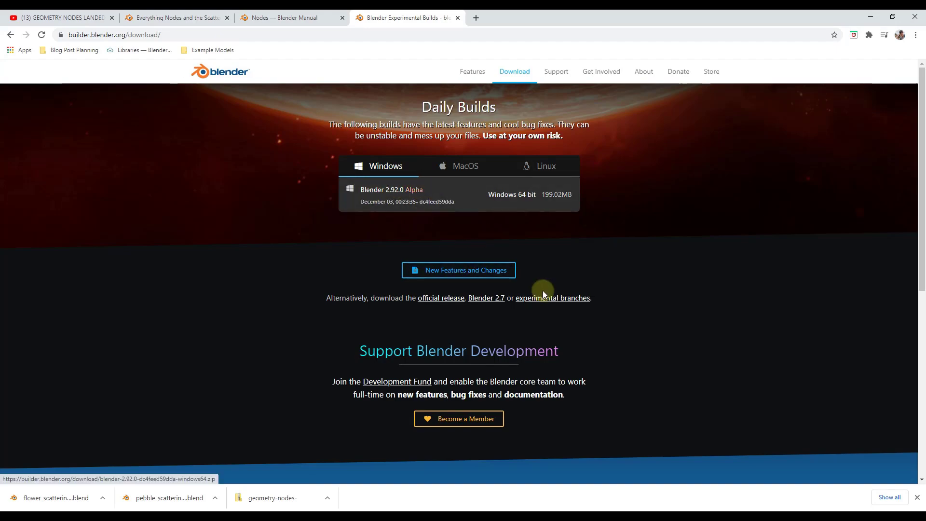
Find the 2.92.0 geometry-nodes branch in the experimental branches list, then return to the blog article.
click(557, 299)
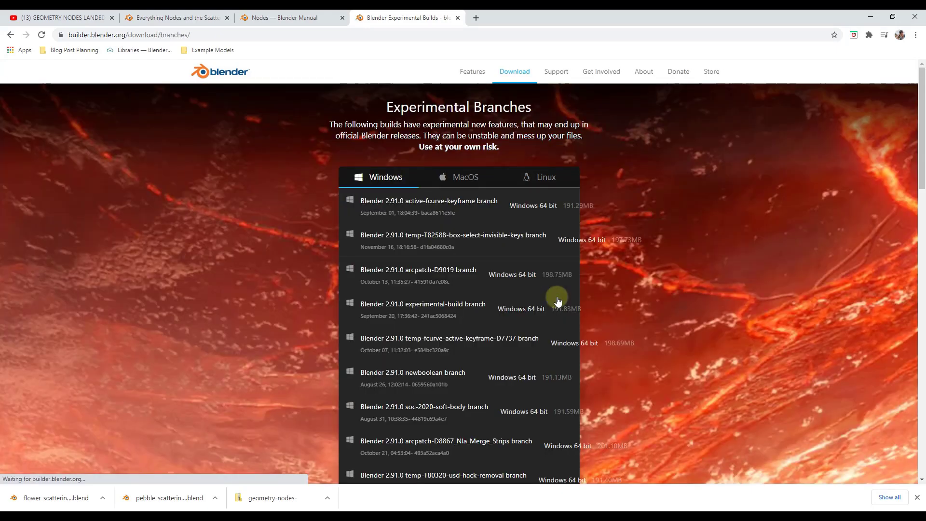
scroll(534, 300, down, 5)
scroll(533, 301, down, 5)
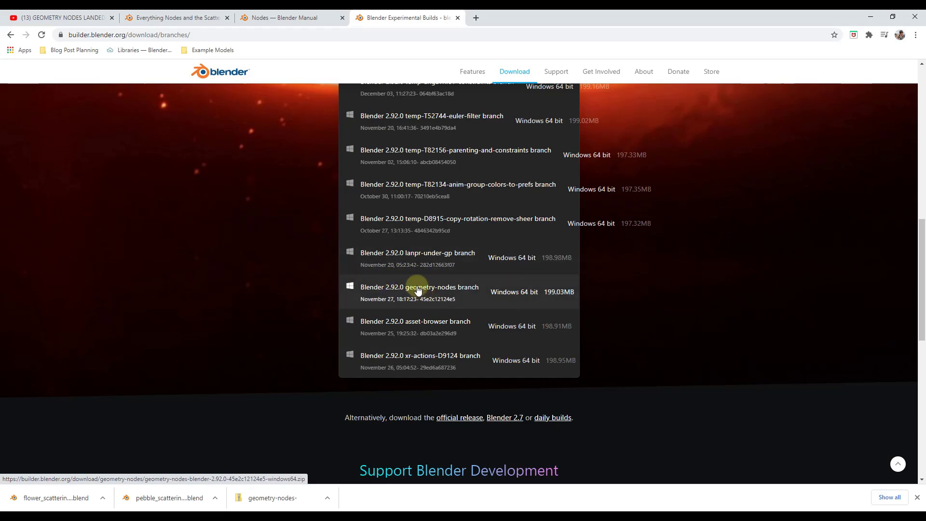
click(175, 18)
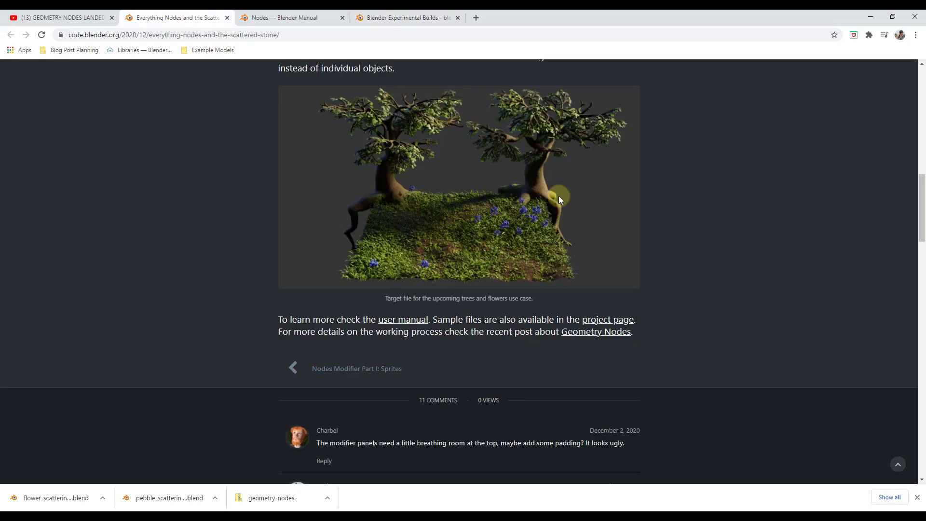
Open the Geometry Nodes project page from the blog post and scroll to its Samples section.
click(605, 322)
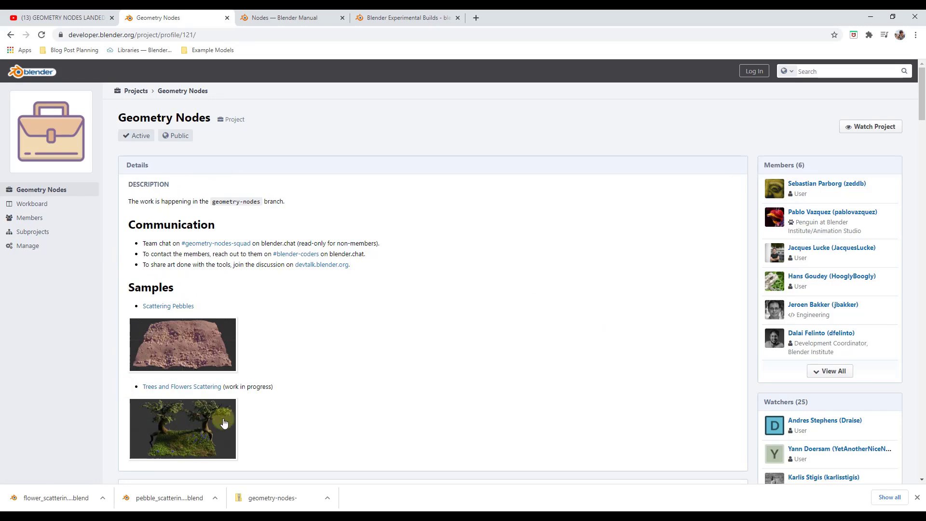
scroll(223, 430, down, 2)
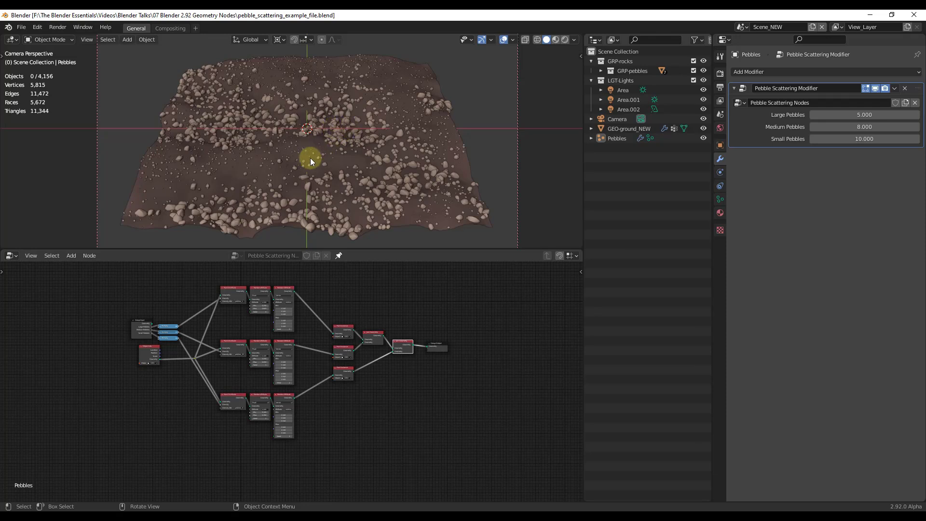
scroll(241, 304, up, 3)
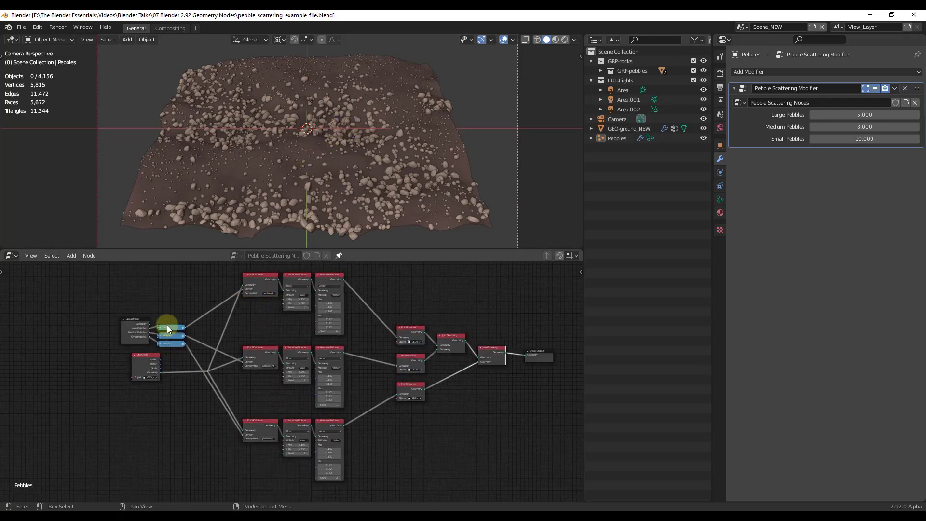
click(14, 256)
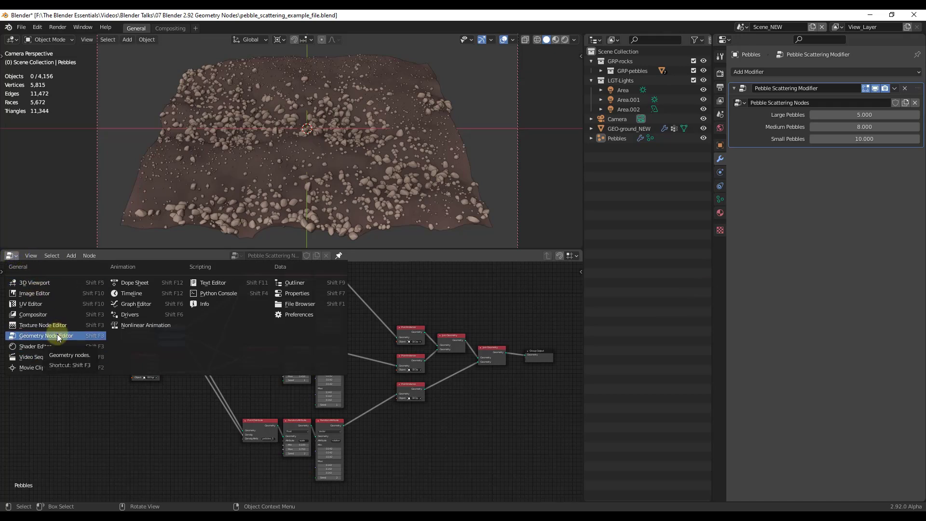
click(57, 339)
click(11, 257)
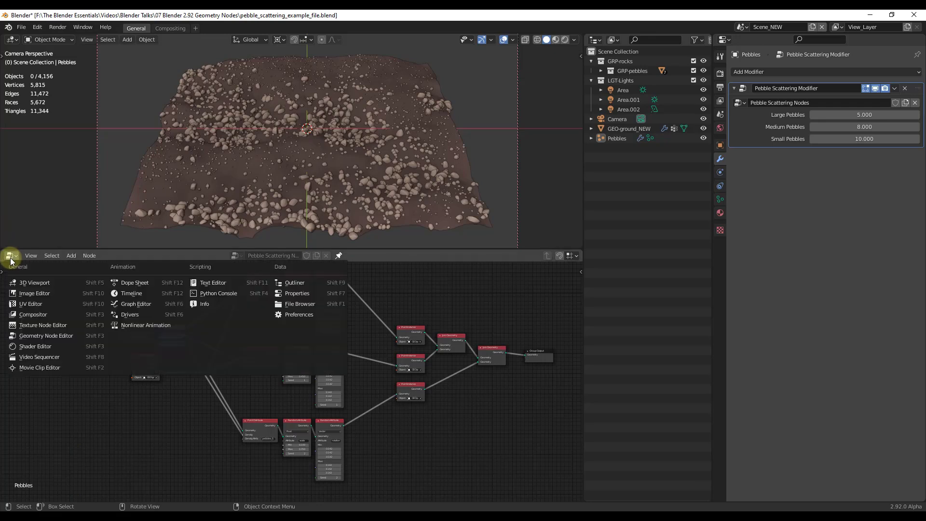
click(59, 337)
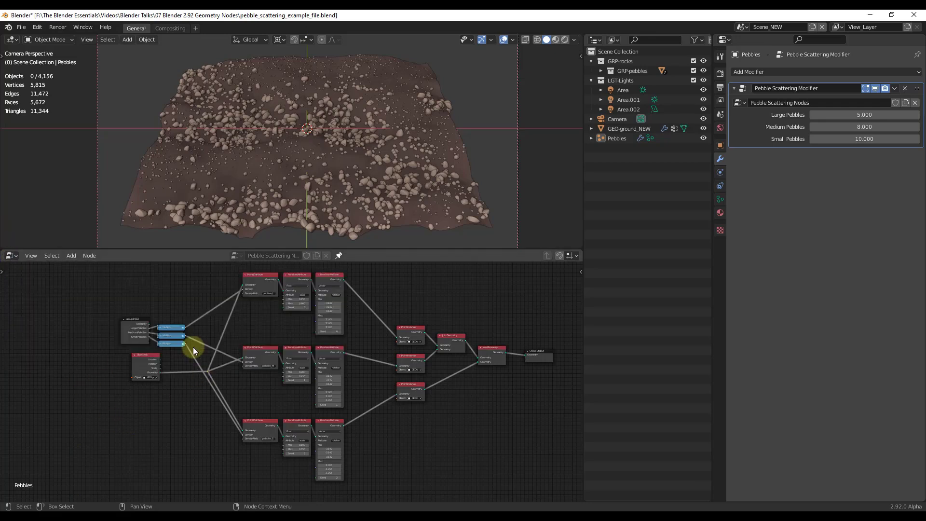
scroll(193, 347, up, 3)
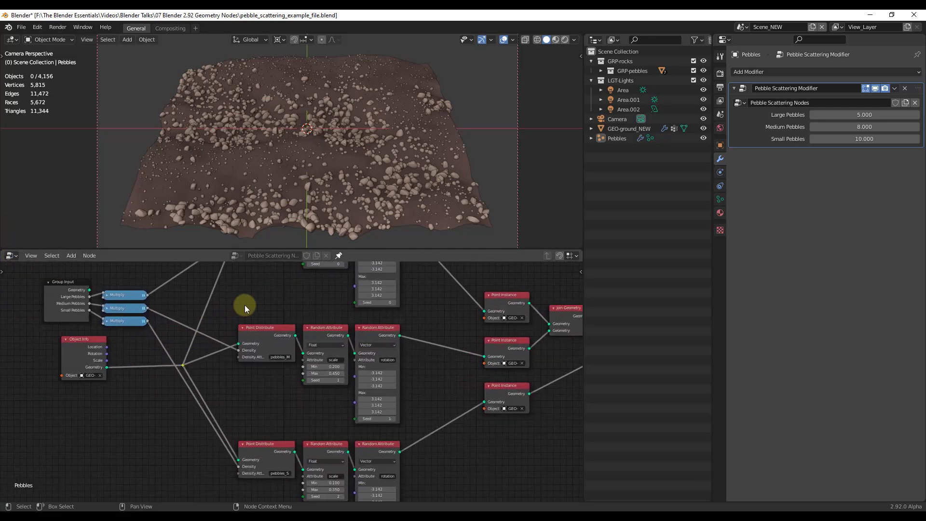
key(shift+a)
mouse_move(227, 316)
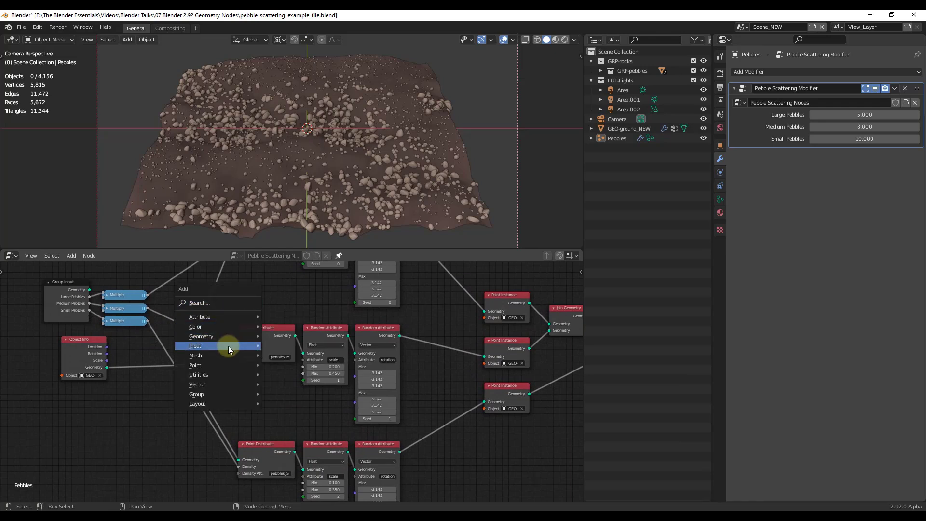
mouse_move(228, 346)
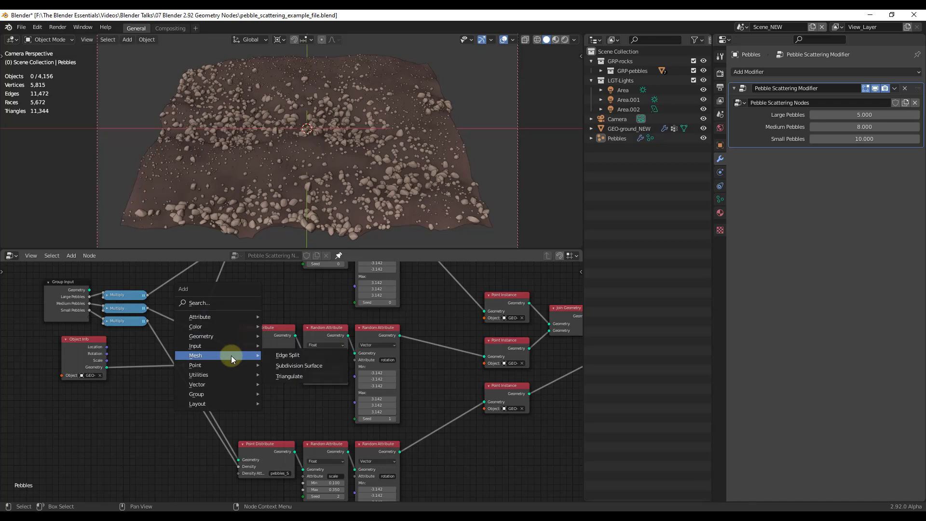
mouse_move(231, 363)
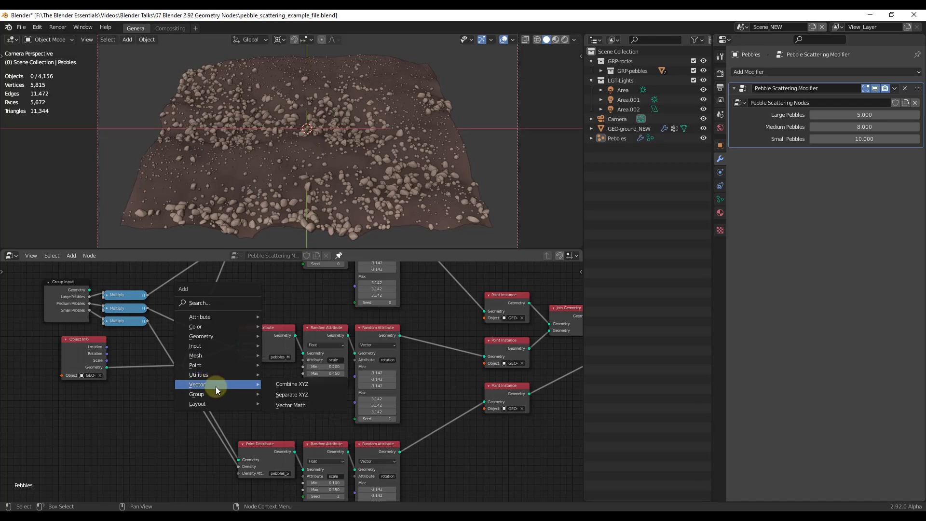
mouse_move(216, 398)
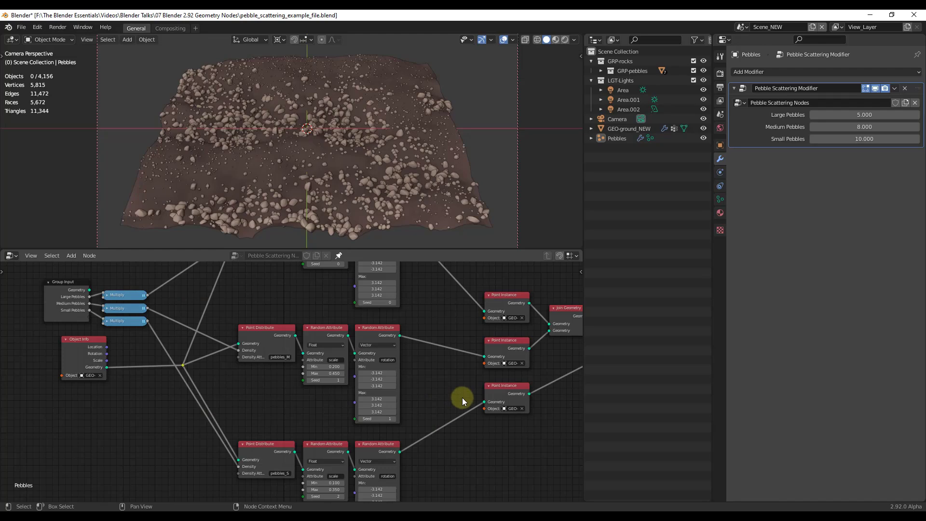
scroll(462, 398, down, 3)
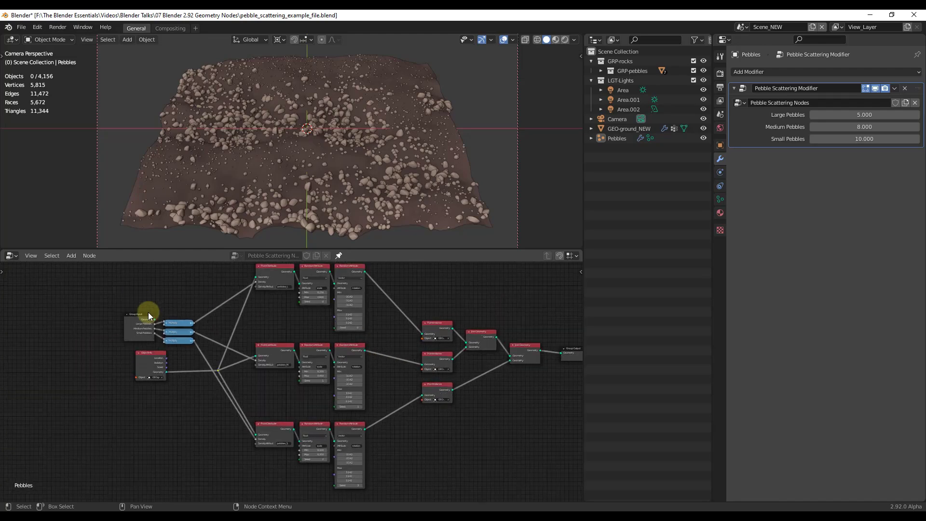
Bring the Object Info node into view and widen it so GEO-ground_NEW is fully readable.
middle_drag(192, 304, 308, 307)
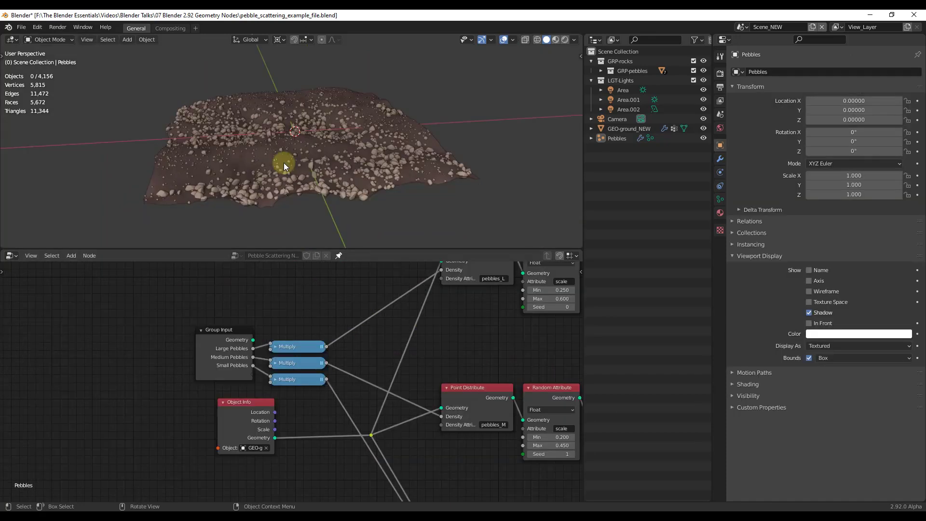
middle_drag(283, 163, 278, 170)
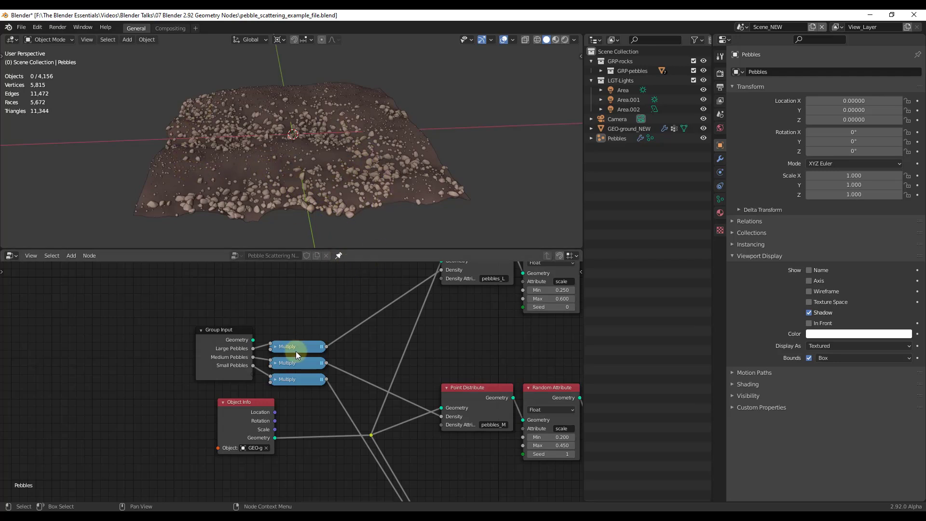
middle_drag(343, 357, 279, 309)
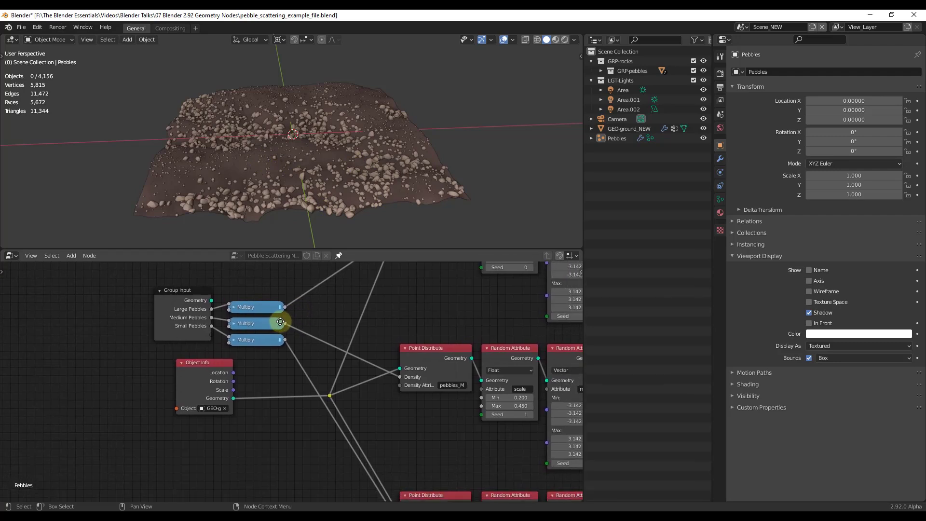
click(173, 356)
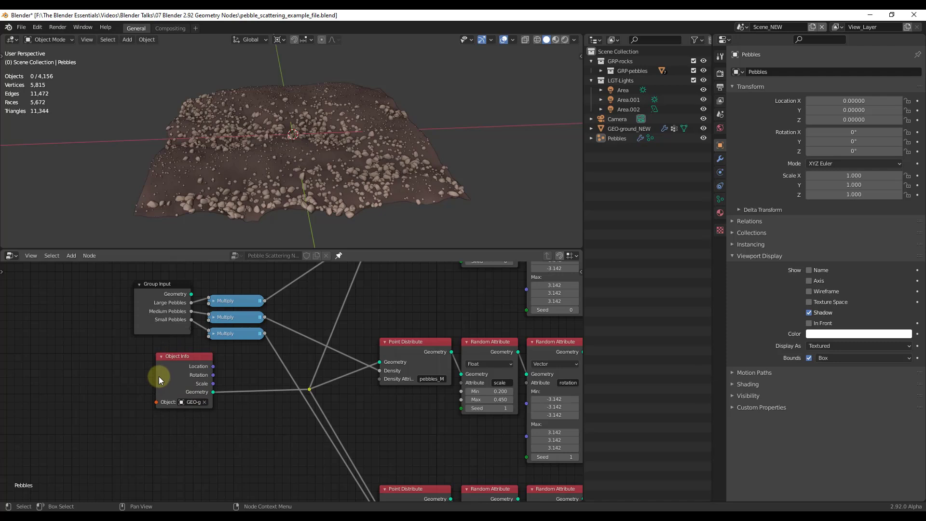
drag(156, 381, 98, 380)
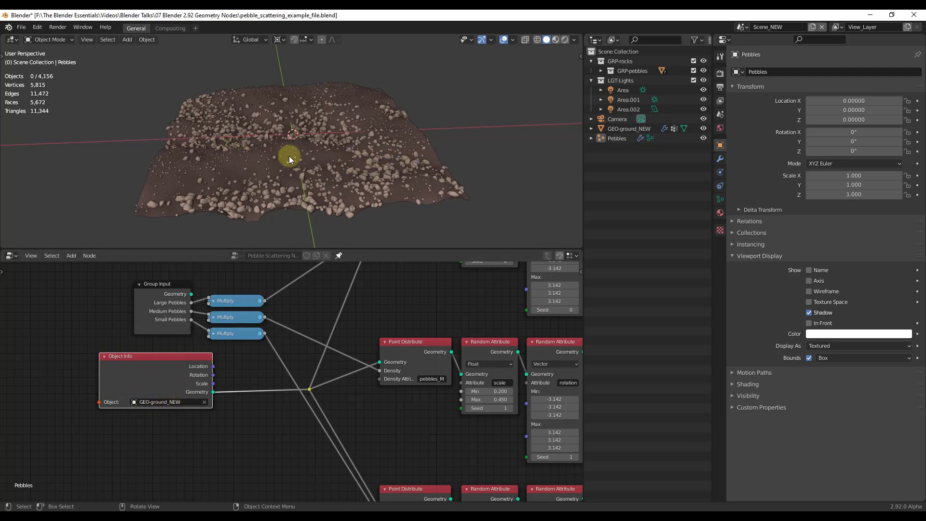
Add a plane and move it along X to 2.46777 beside the ground.
click(627, 129)
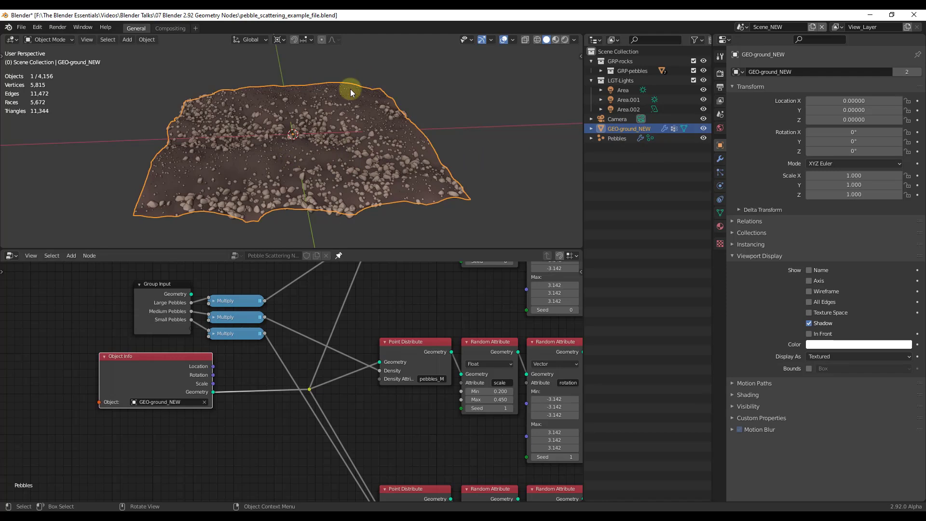
middle_drag(460, 173, 392, 144)
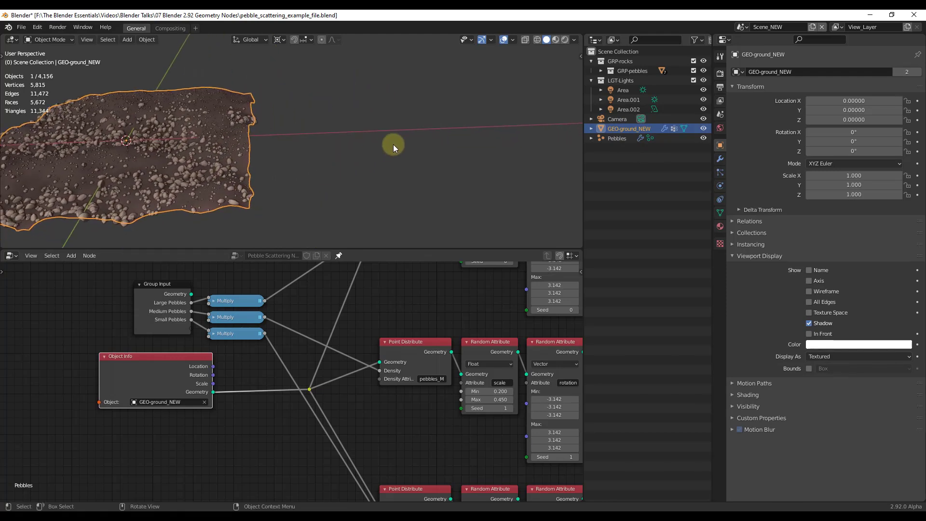
key(shift+a)
mouse_move(378, 145)
click(433, 144)
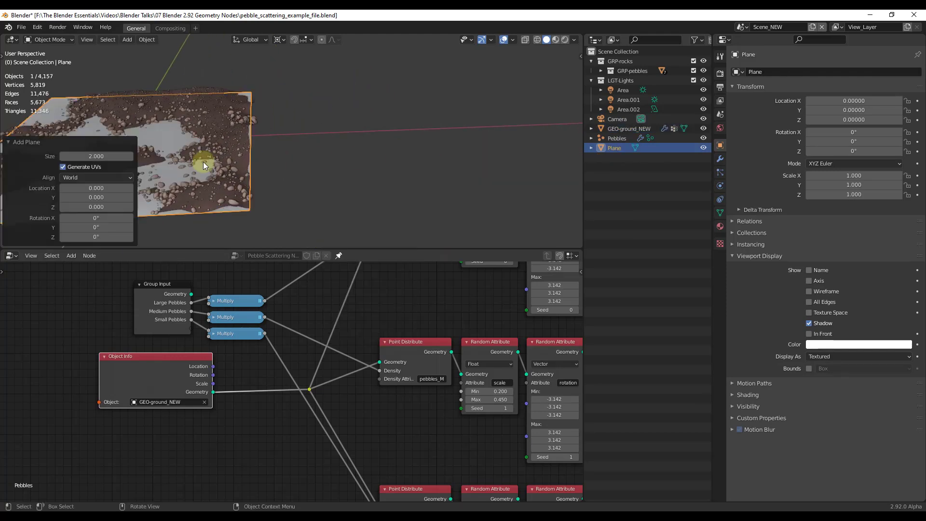
key(g)
key(y)
key(x)
click(501, 155)
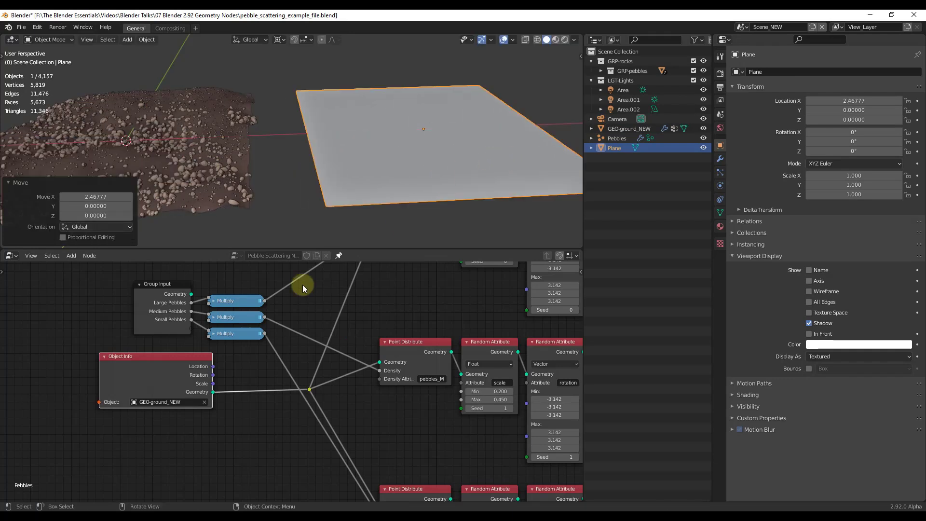
Set the Object Info node's object to the new Plane with the eyedropper.
click(204, 403)
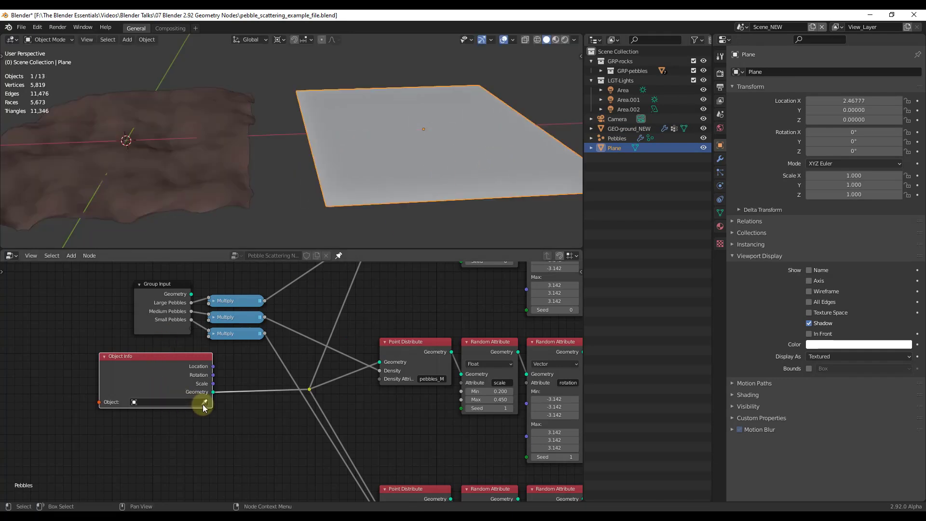
click(204, 403)
click(377, 174)
middle_drag(380, 152, 377, 128)
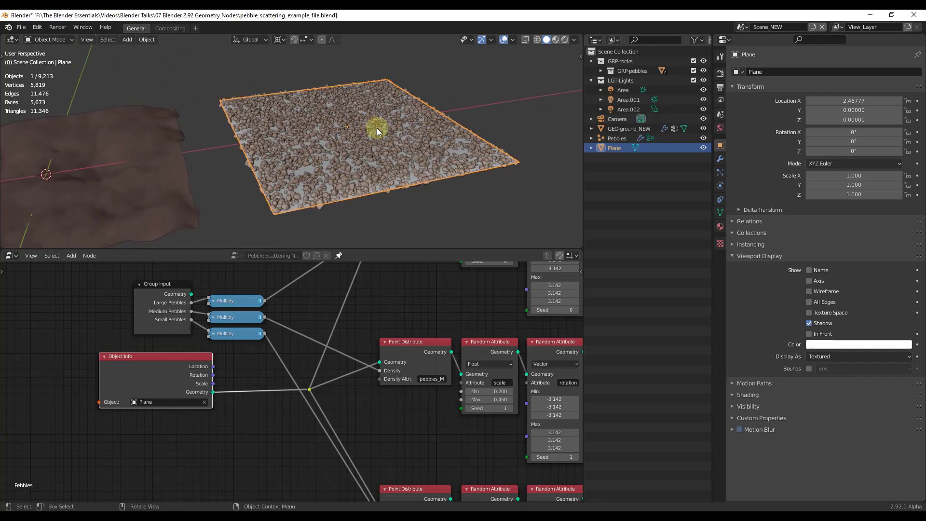
Switch the Object Info node's object back to GEO-ground_NEW using the eyedropper.
scroll(377, 128, up, 2)
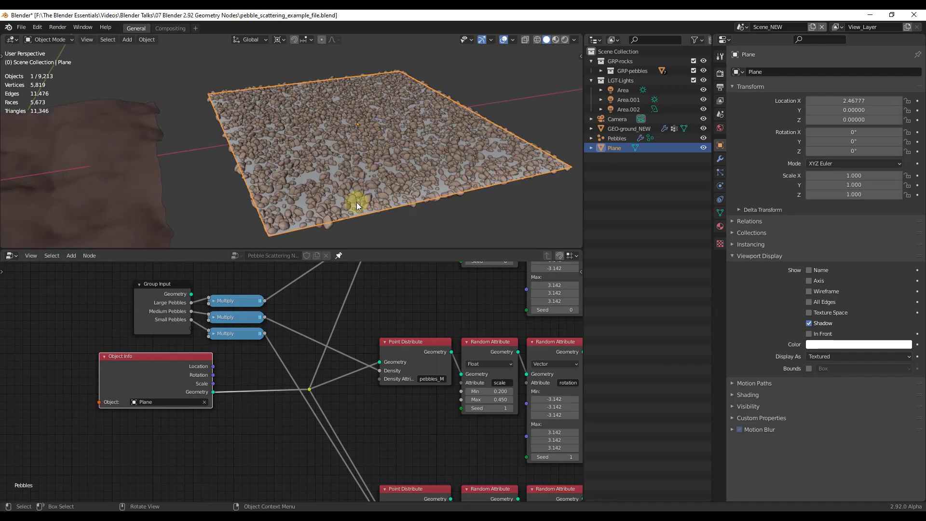
scroll(357, 201, down, 3)
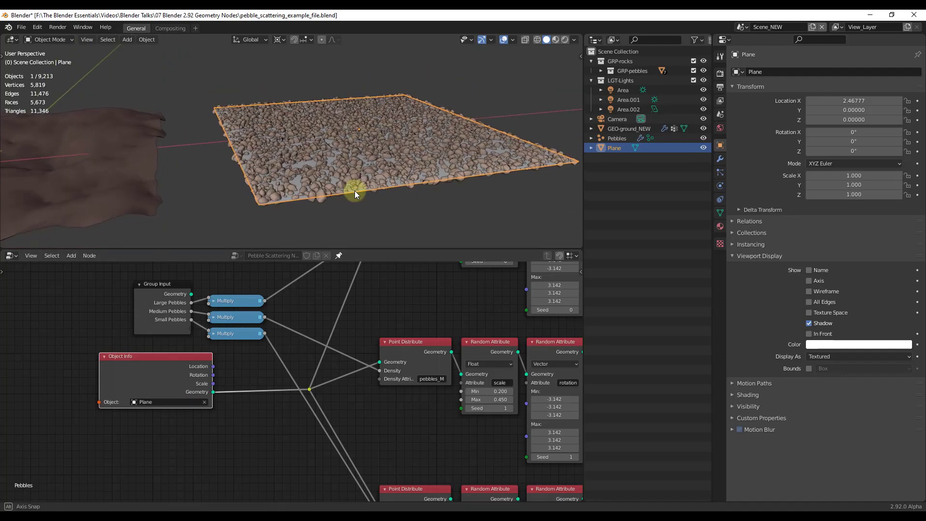
click(204, 402)
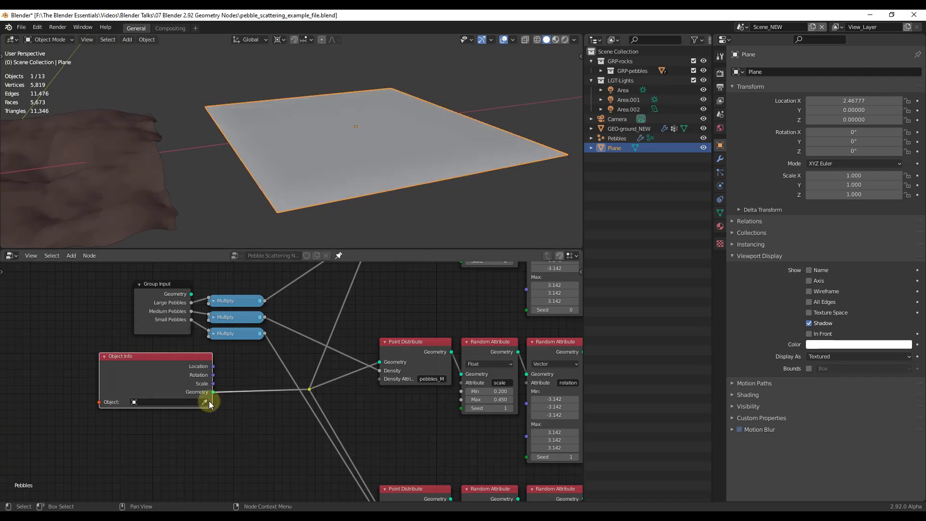
click(196, 402)
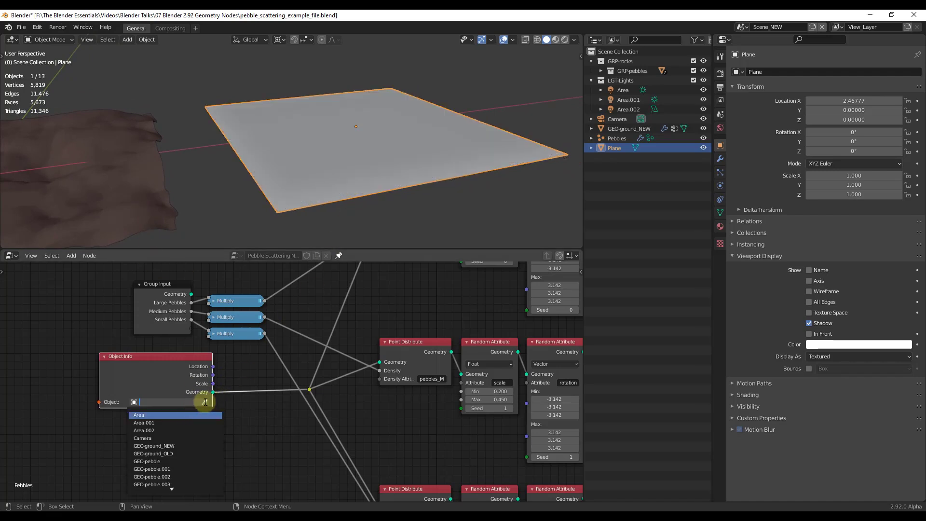
click(204, 402)
click(138, 165)
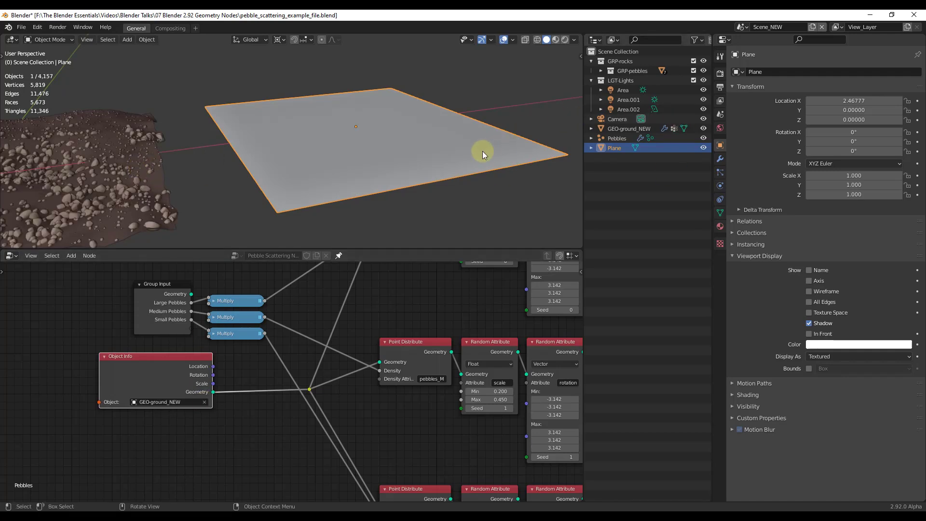
middle_drag(483, 151, 255, 174)
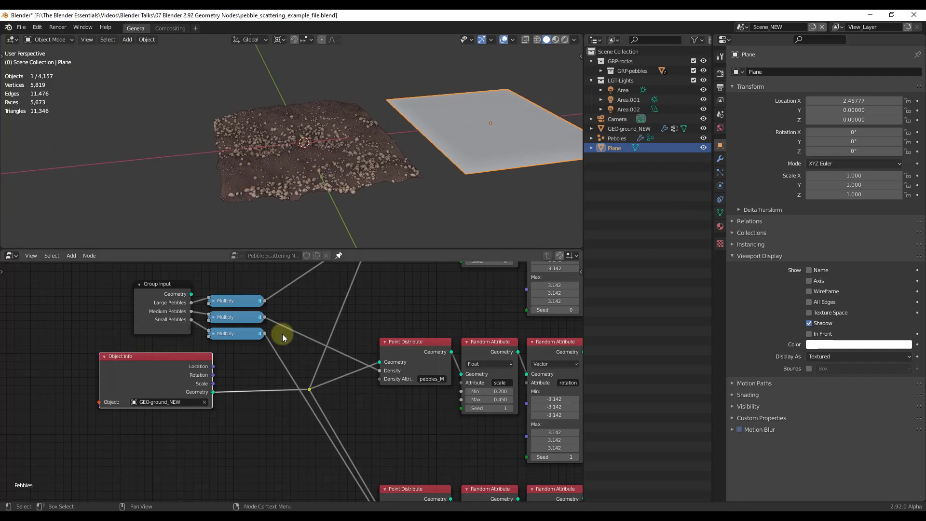
middle_drag(326, 338, 306, 373)
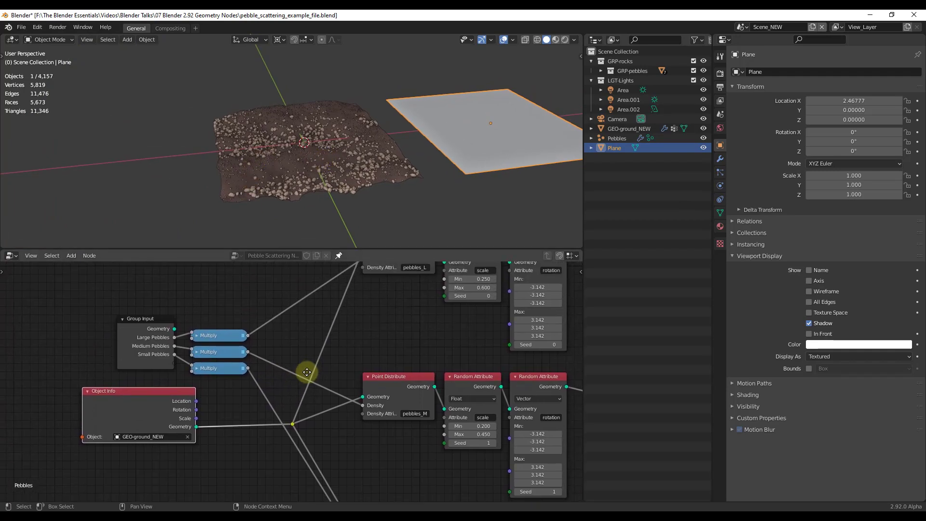
scroll(273, 154, up, 4)
scroll(288, 152, up, 3)
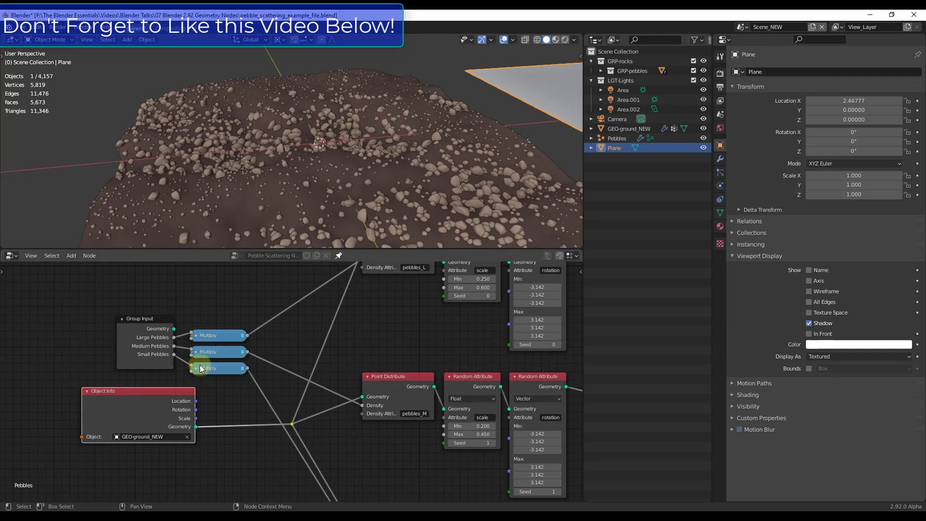
middle_drag(303, 192, 280, 204)
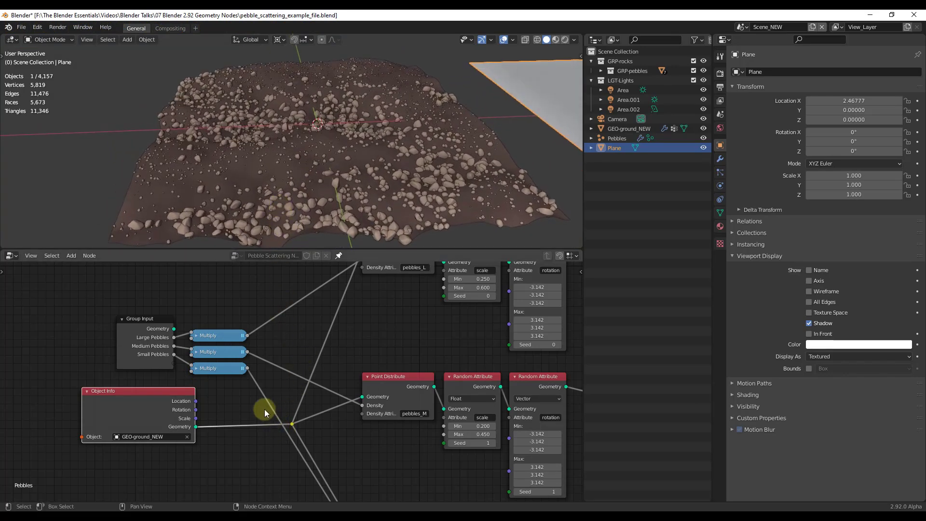
scroll(264, 409, down, 4)
middle_drag(342, 306, 227, 325)
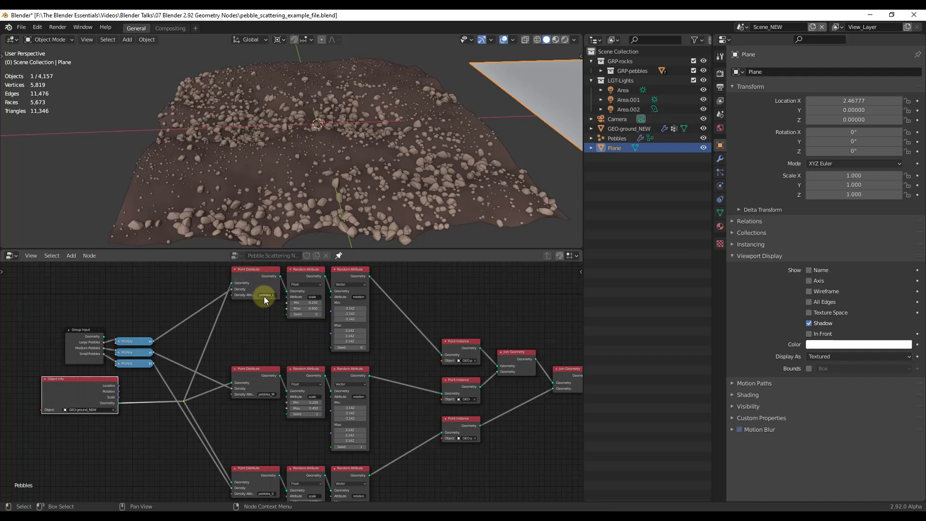
middle_drag(259, 398, 259, 381)
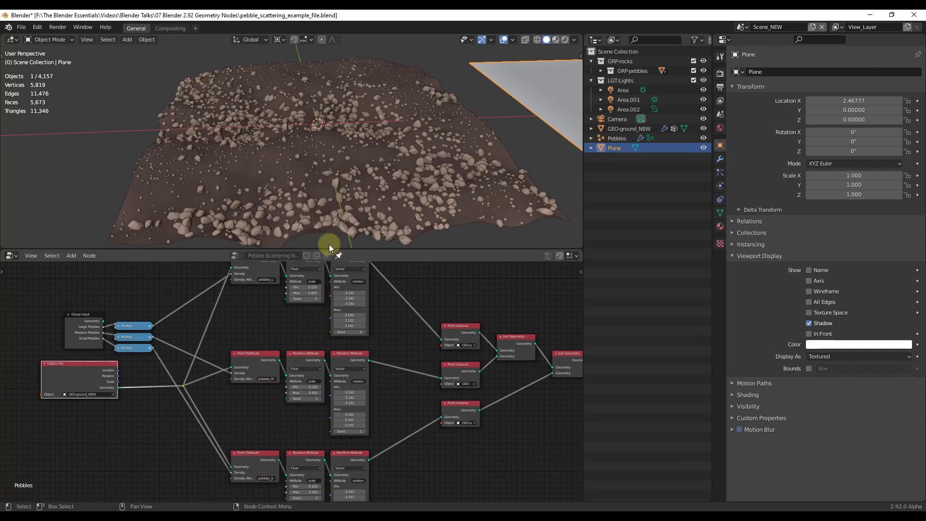
middle_drag(269, 311, 248, 358)
scroll(302, 304, up, 4)
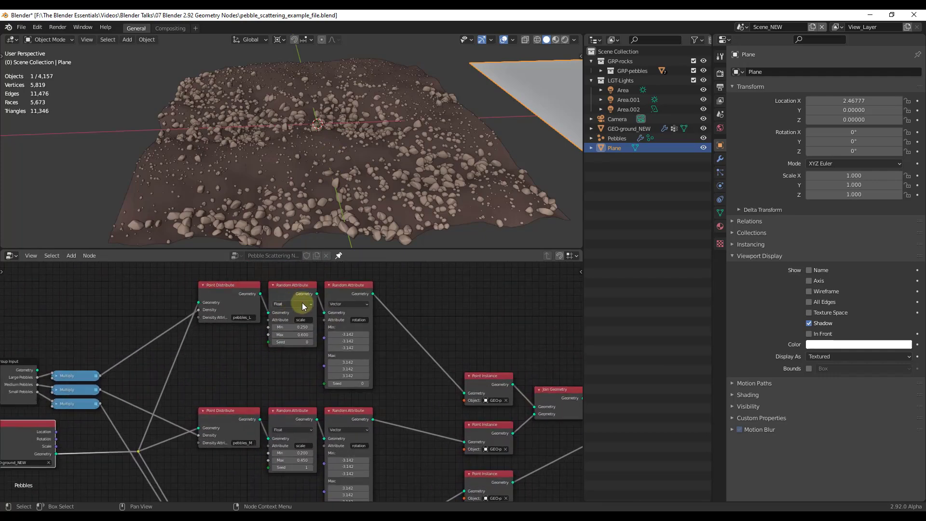
middle_drag(302, 304, 276, 415)
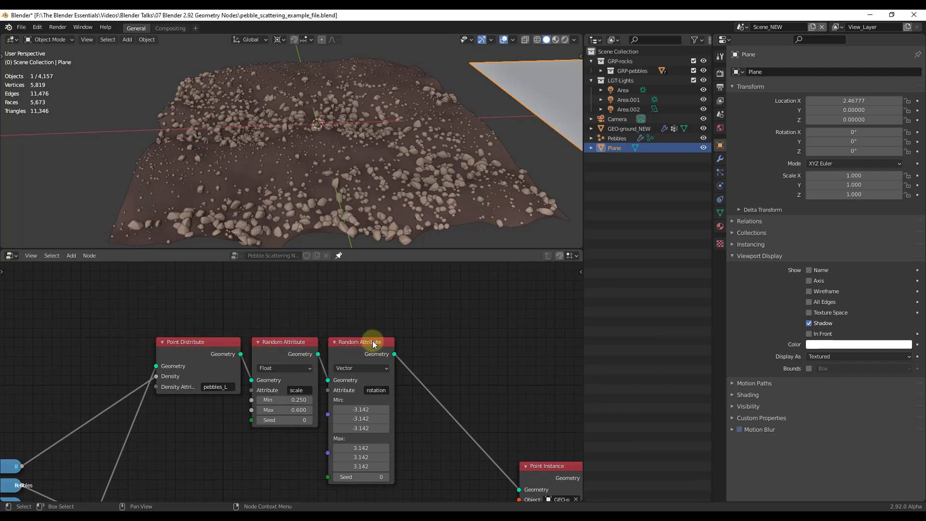
Use Material Preview shading, then set pebbles_L rotation from -2.442, -1.442, 0.158 to 3.442, 3.842, 3.242.
scroll(339, 156, up, 4)
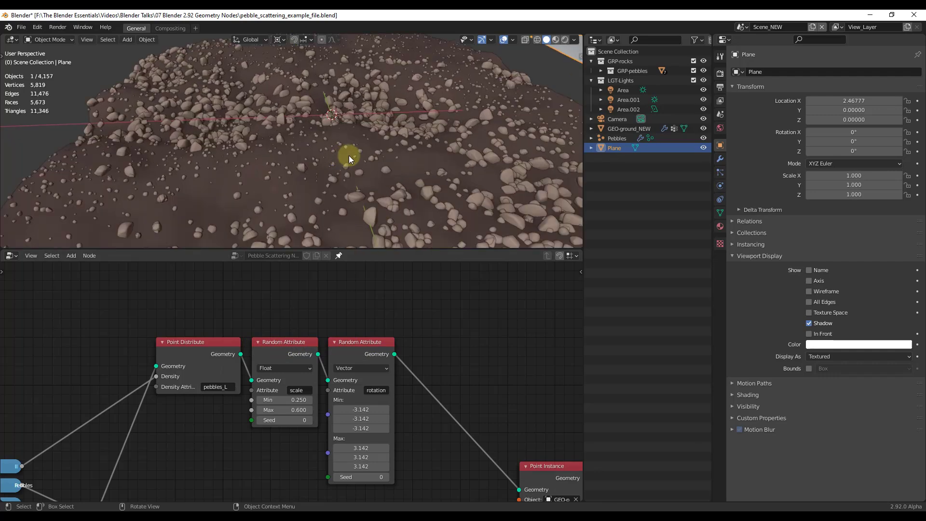
click(556, 40)
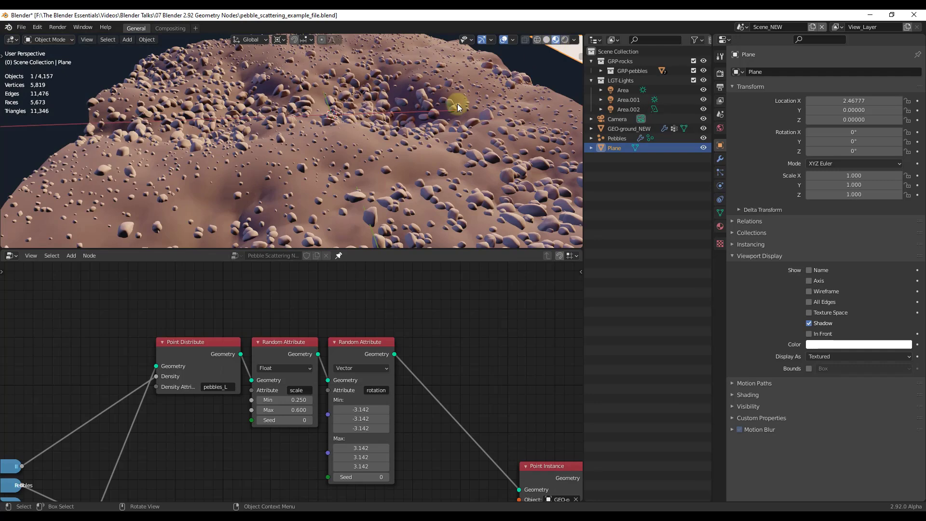
scroll(375, 151, down, 4)
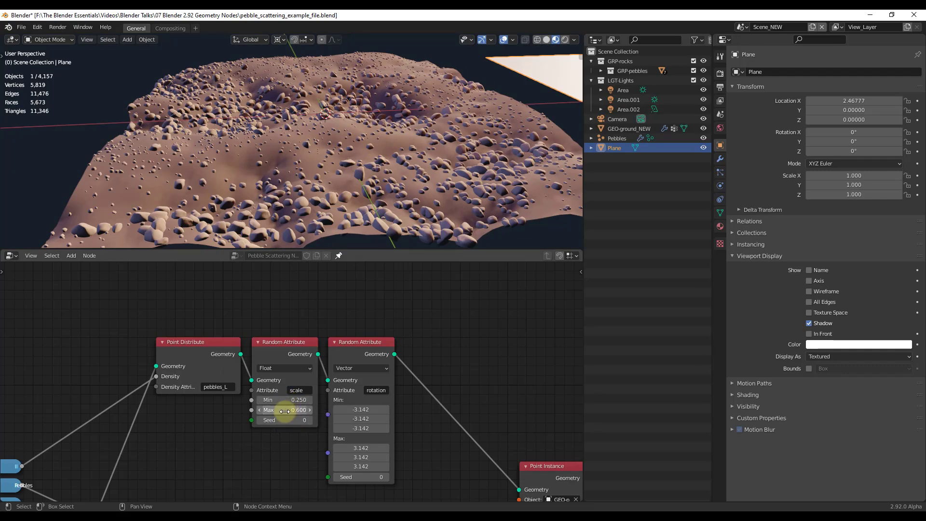
mouse_move(283, 411)
mouse_down()
mouse_move(291, 413)
mouse_move(280, 411)
mouse_up()
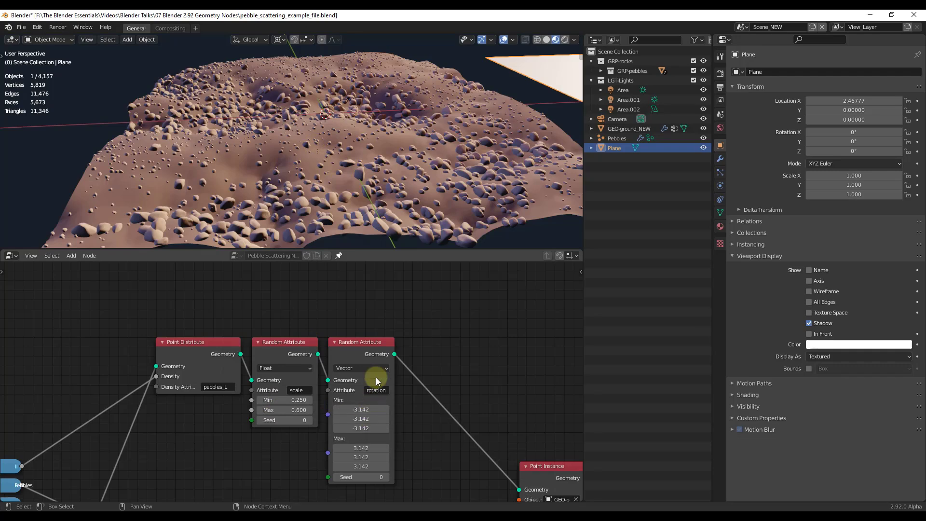
drag(361, 409, 346, 215)
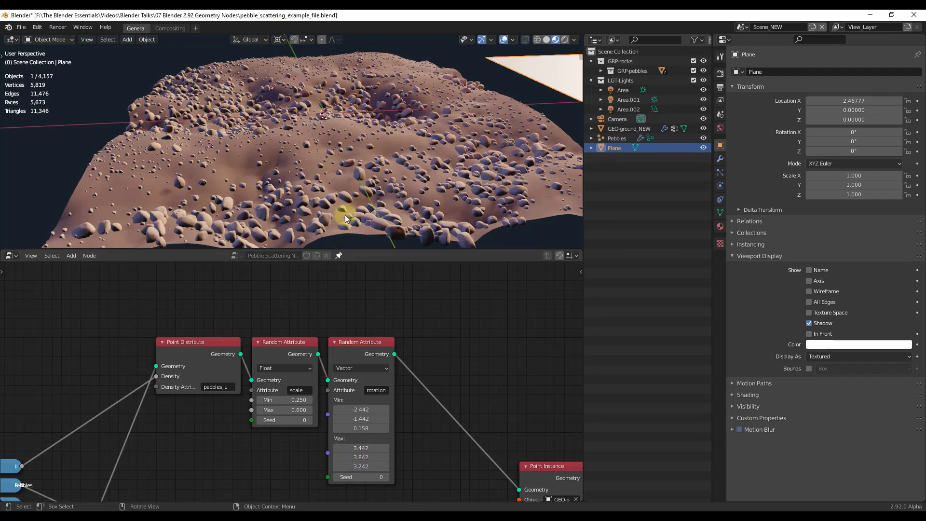
Bring the Point Instance nodes into view and widen the top one to read its object.
middle_drag(381, 180, 313, 161)
scroll(184, 425, down, 1)
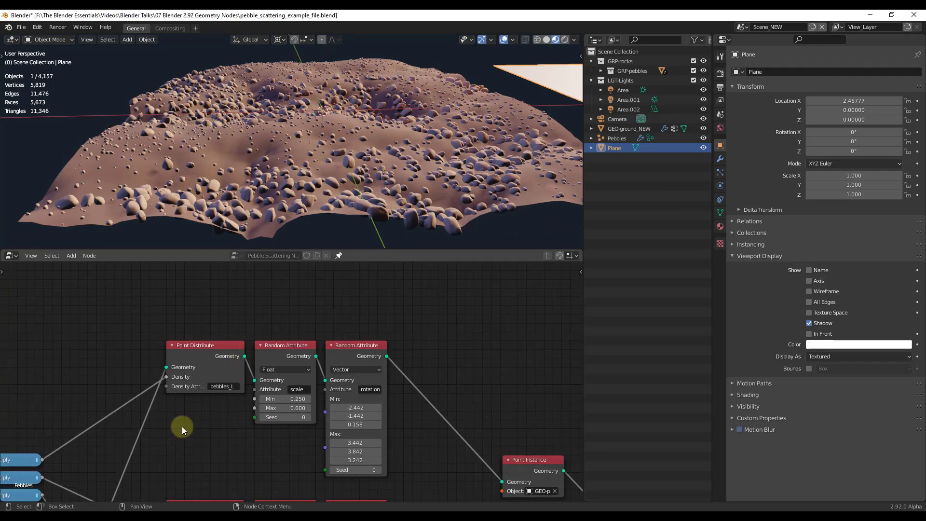
scroll(208, 340, down, 1)
middle_drag(306, 429, 228, 351)
scroll(460, 399, up, 1)
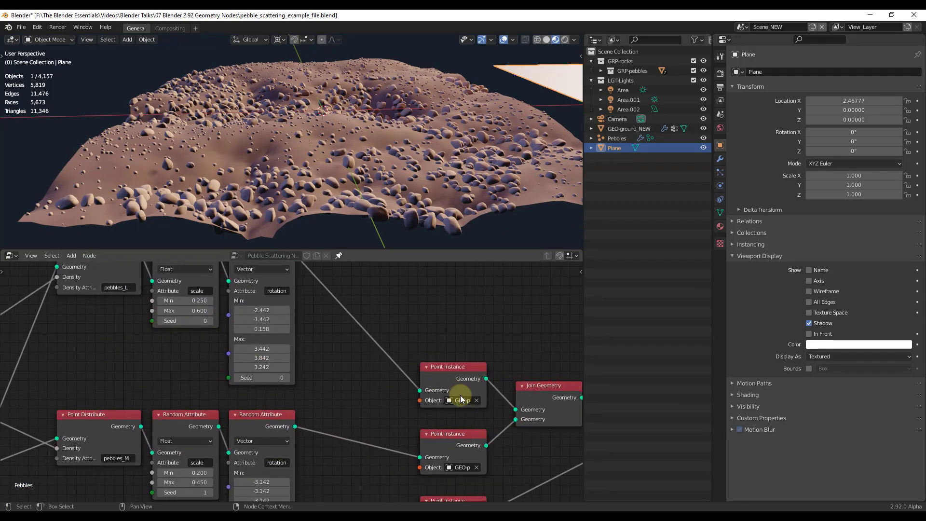
middle_drag(457, 387, 385, 367)
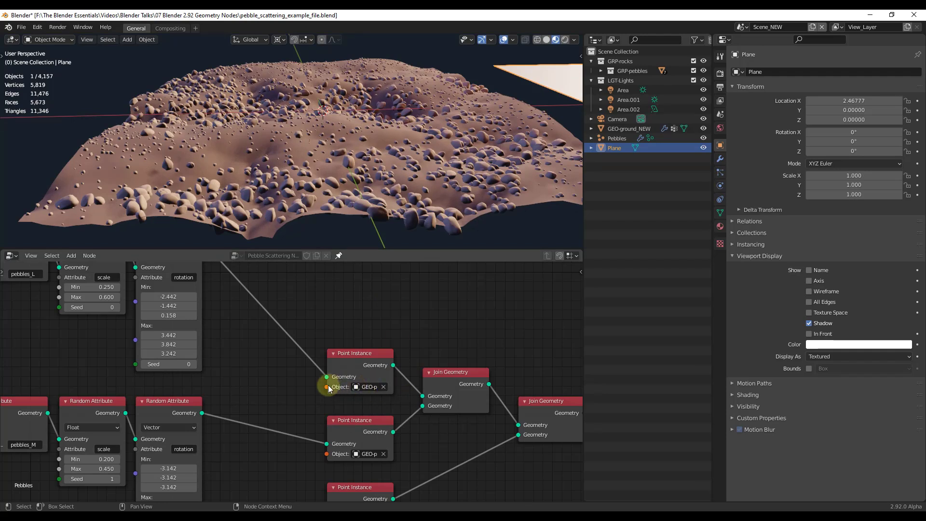
drag(328, 367, 283, 364)
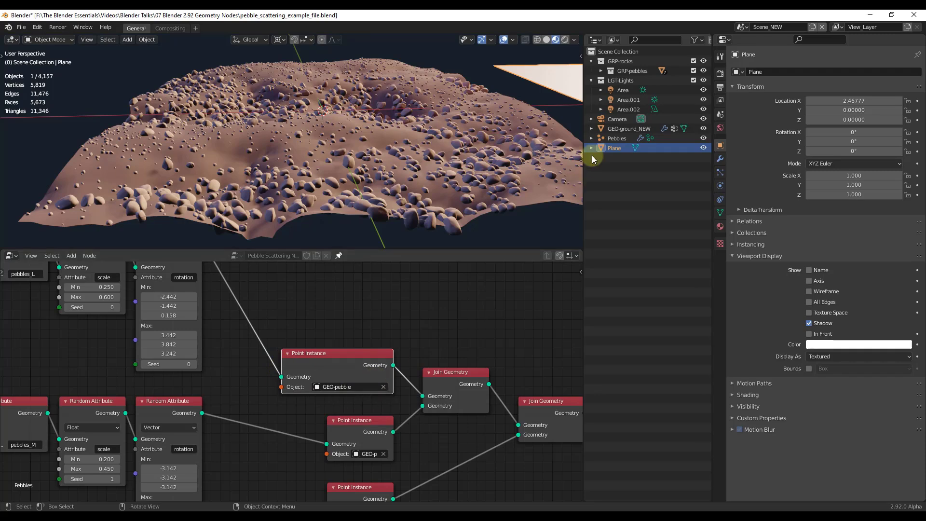
Expand GRP-pebbles in the Outliner and select the GEO-pebble object.
click(602, 71)
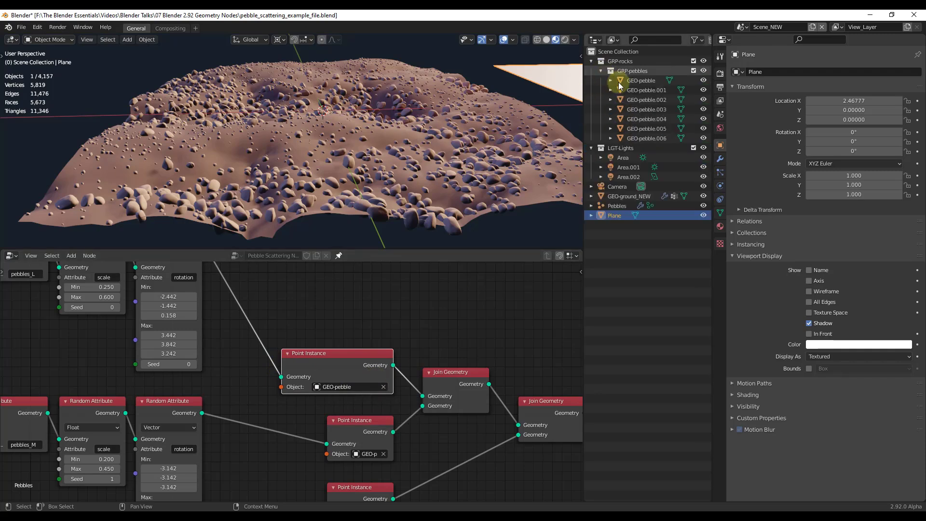
click(641, 80)
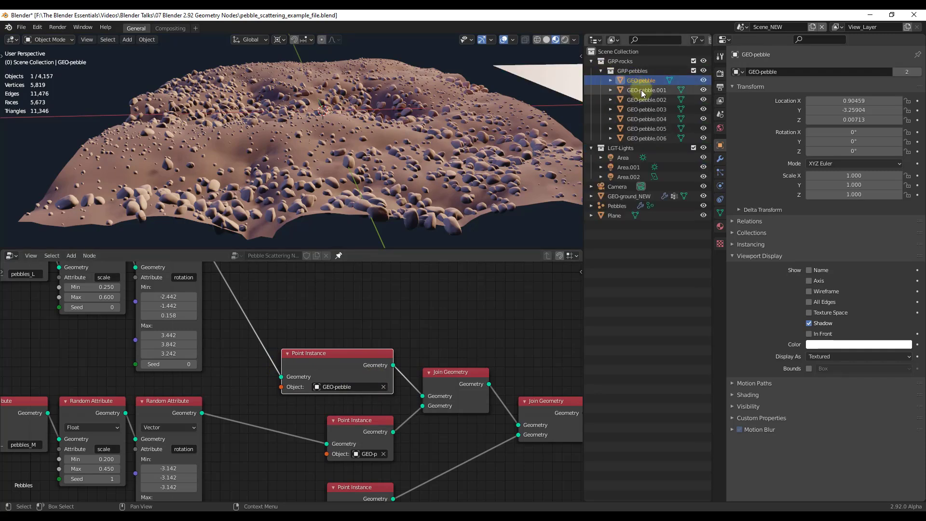
ctrl+middle_drag(381, 103, 387, 207)
scroll(398, 183, up, 3)
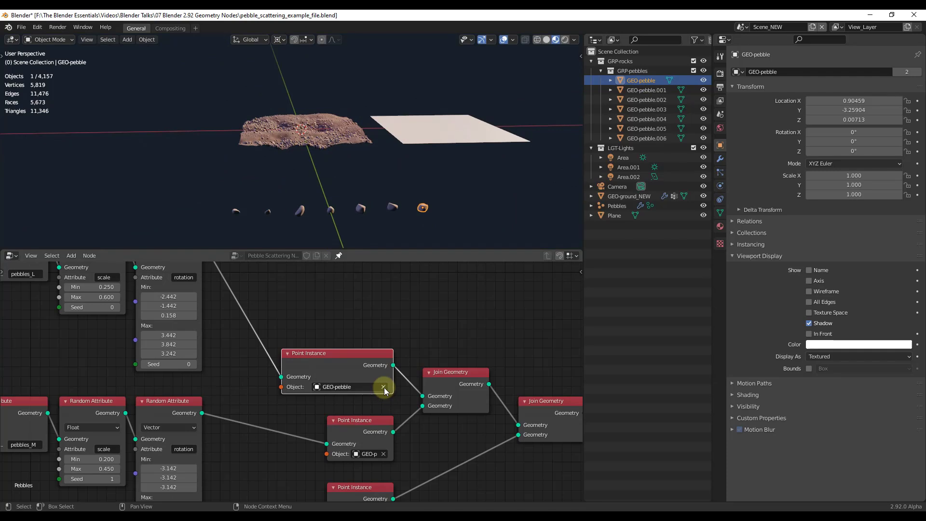
Replace the top Point Instance object with GEO-pebble.004 using the eyedropper.
click(364, 388)
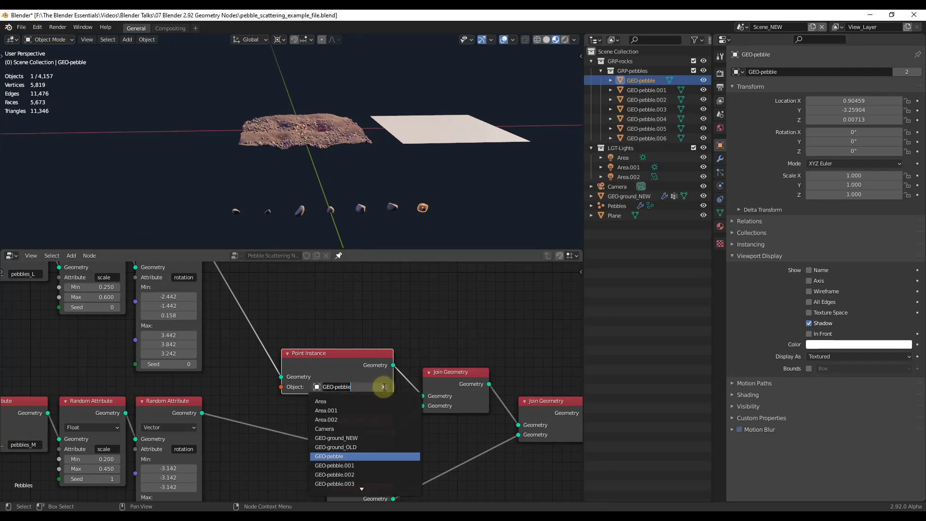
click(384, 387)
click(384, 387)
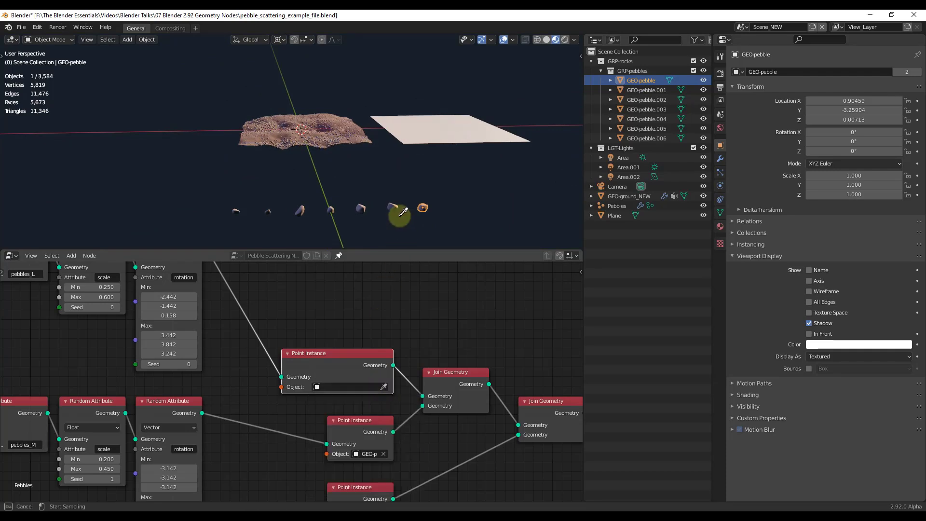
click(334, 204)
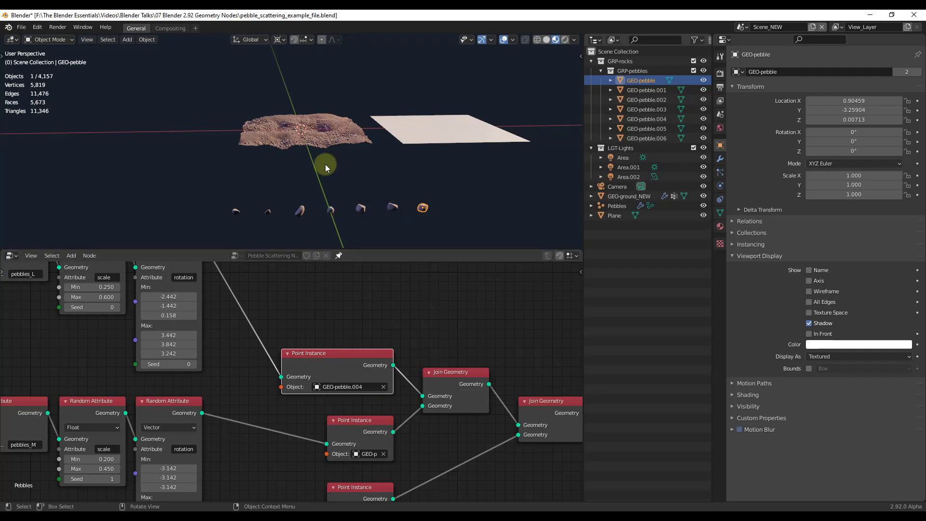
scroll(302, 129, up, 6)
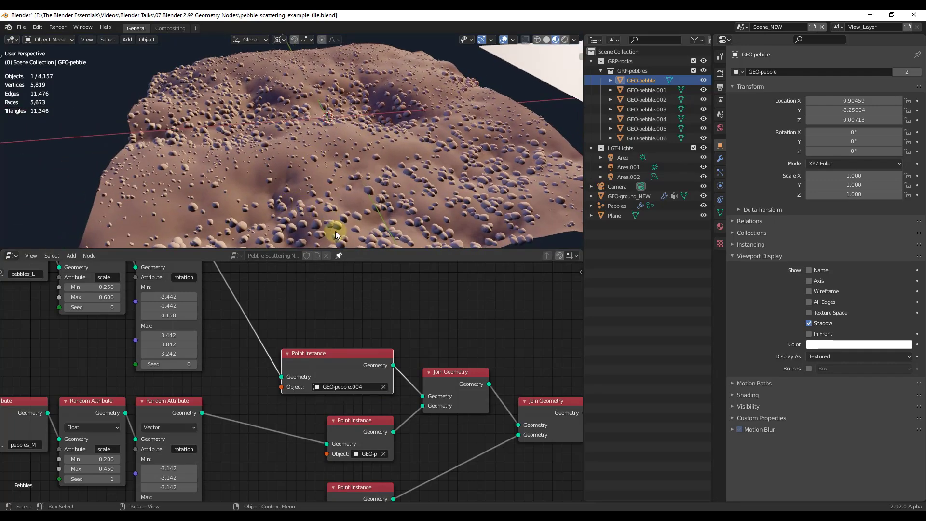
scroll(338, 161, down, 6)
mouse_move(341, 154)
middle_down()
mouse_move(350, 138)
mouse_move(319, 151)
mouse_move(328, 156)
middle_up()
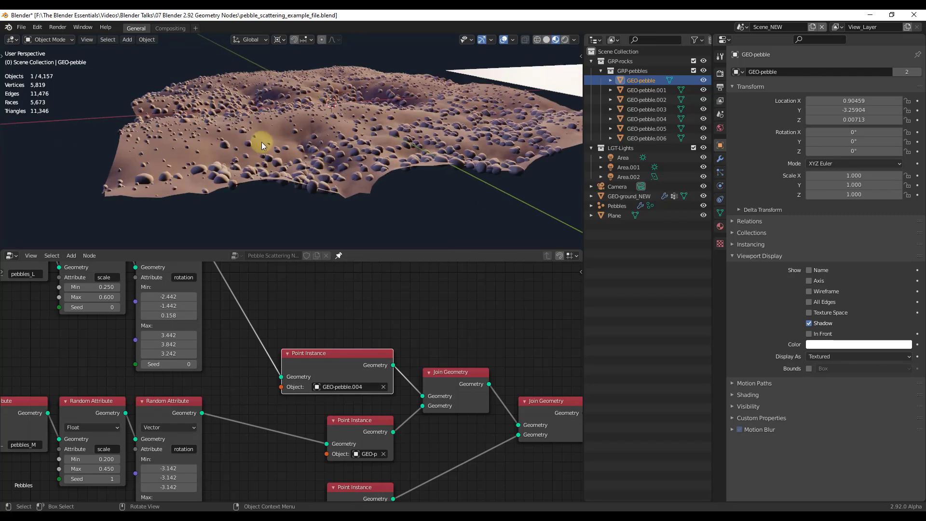
scroll(262, 145, down, 5)
middle_drag(275, 131, 485, 194)
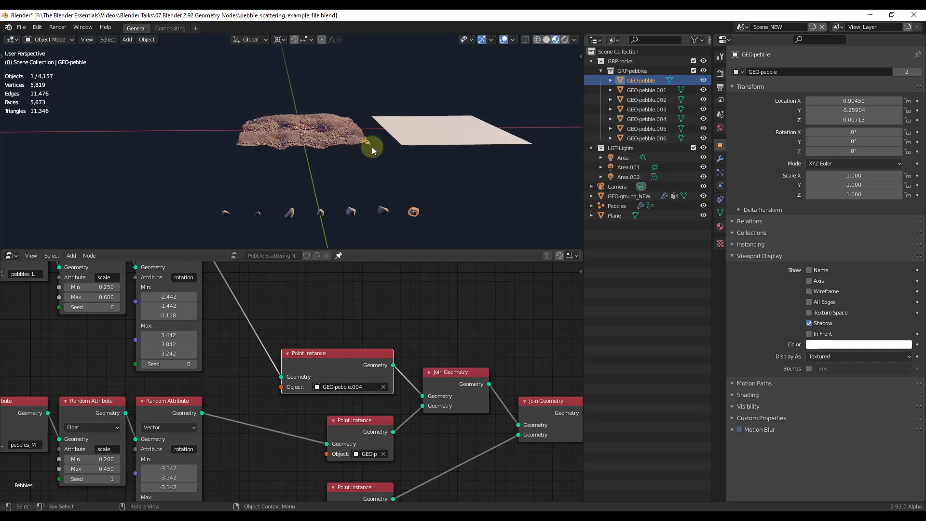
Add a cube, scale it to 0.043 and move it along Y to -2.88463.
key(shift+a)
click(418, 153)
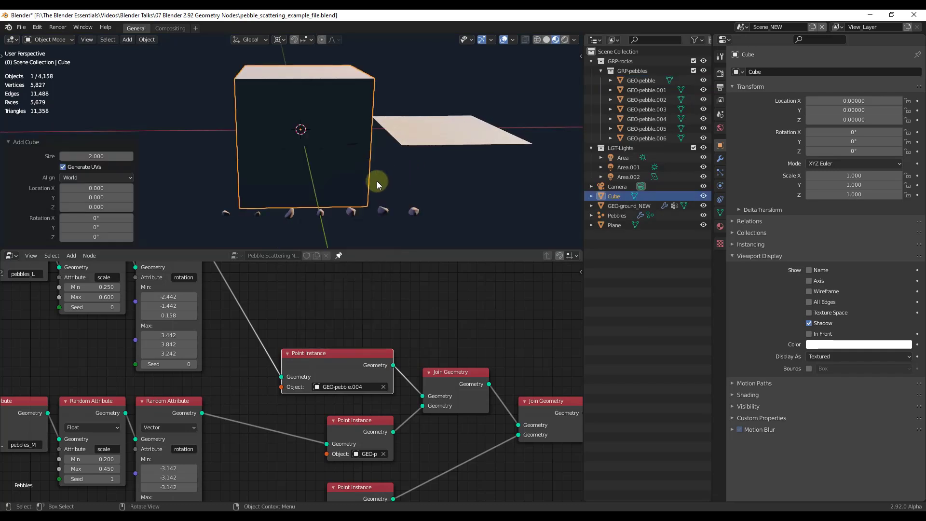
key(s)
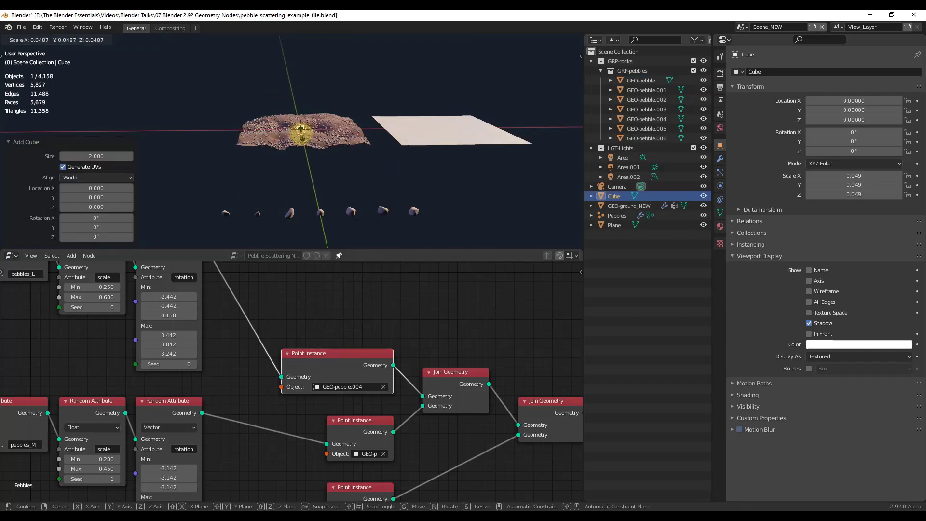
click(303, 133)
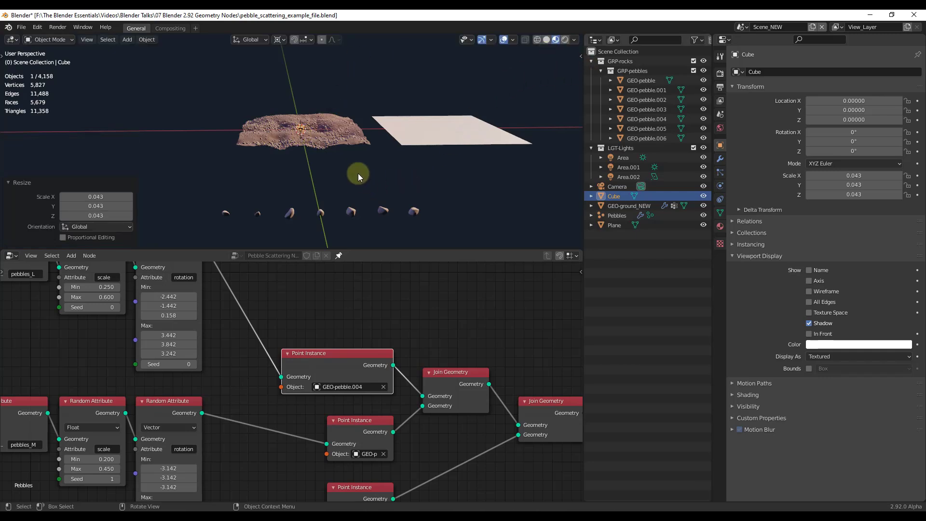
key(g)
key(y)
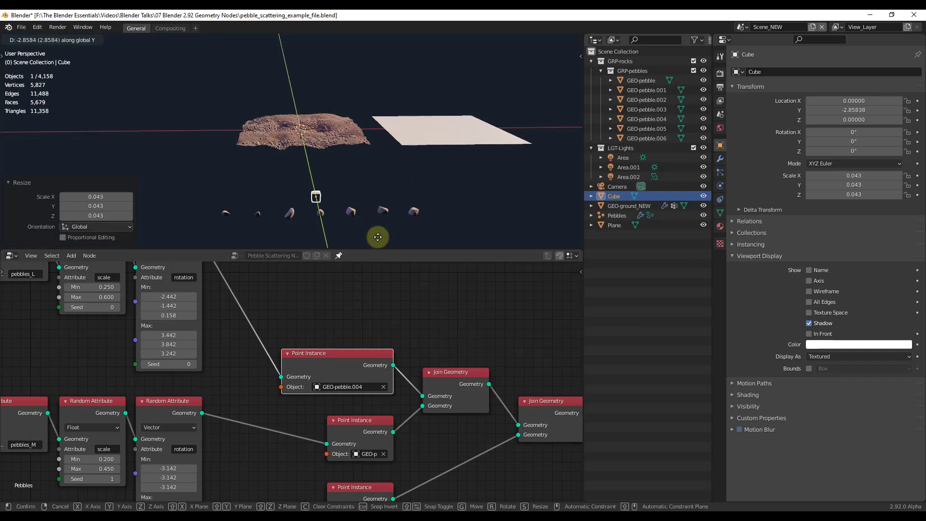
click(334, 205)
Apply the cube's rotation and scale.
click(147, 39)
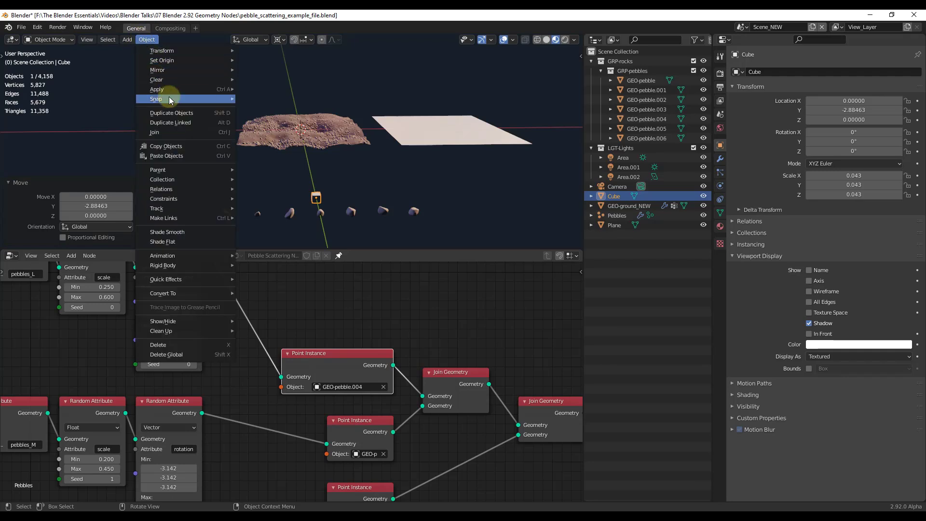
mouse_move(186, 91)
click(285, 129)
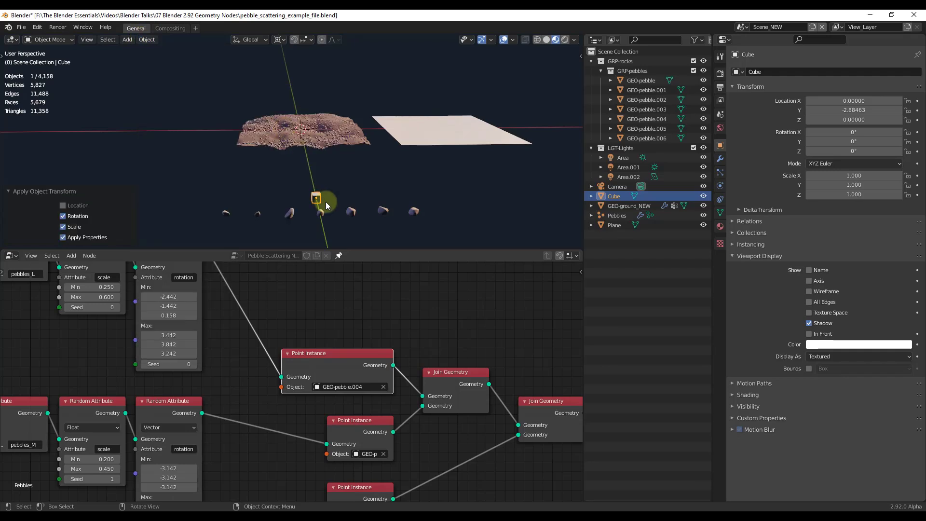
mouse_move(326, 202)
middle_down()
mouse_move(306, 192)
mouse_move(320, 171)
mouse_move(329, 198)
middle_up()
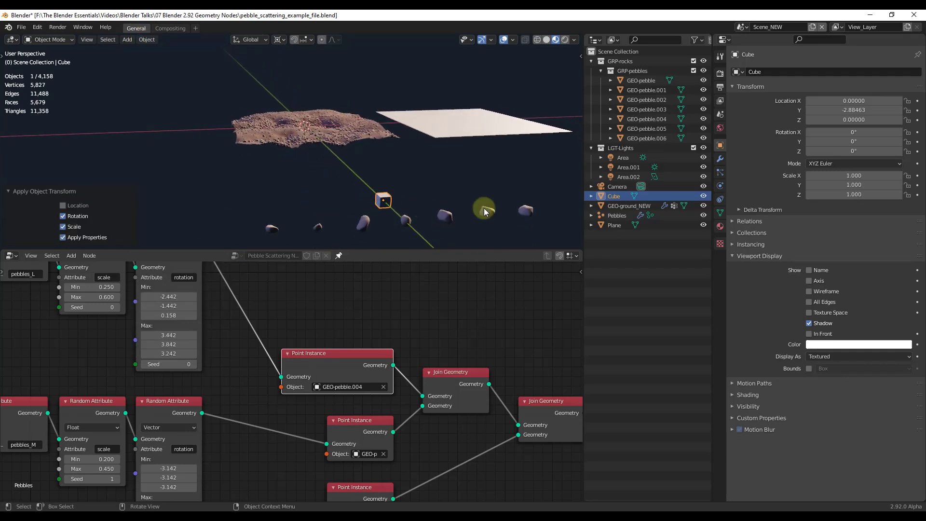
Set the top Point Instance object to the Cube with the eyedropper.
click(383, 388)
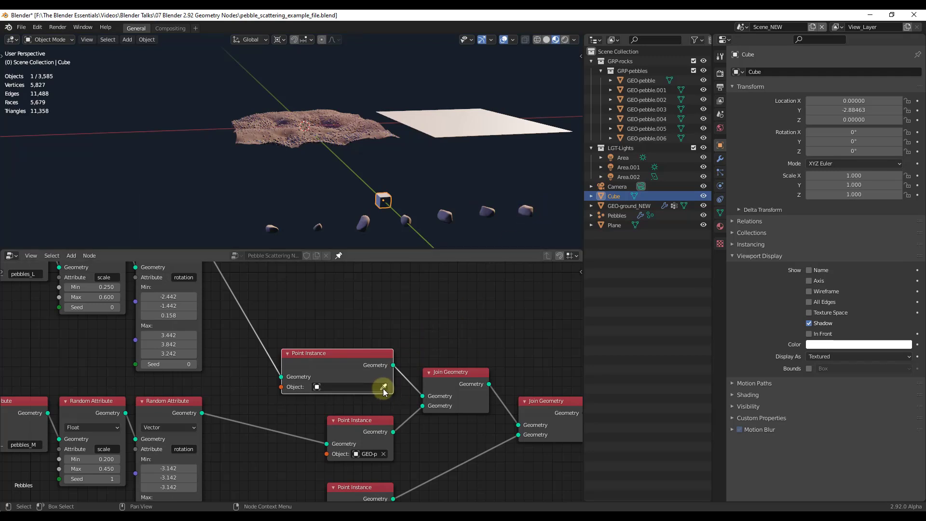
click(383, 388)
click(387, 198)
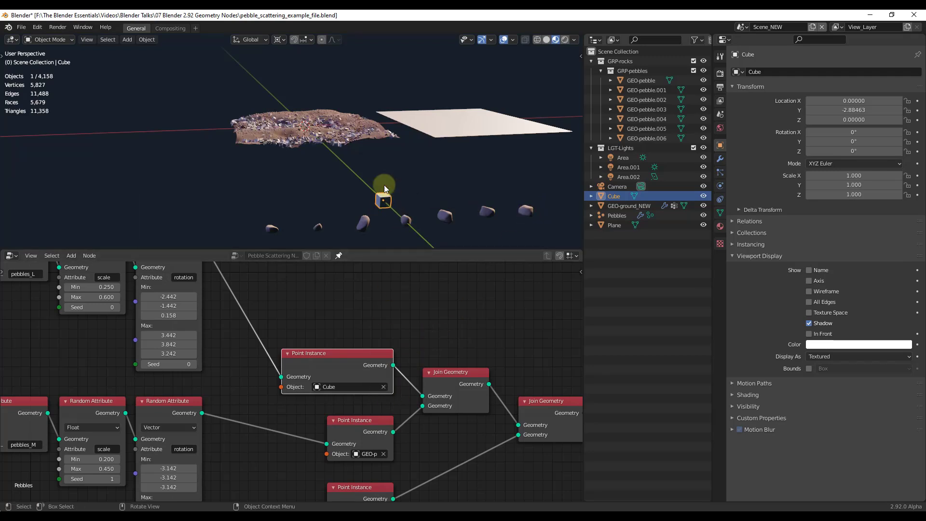
scroll(314, 146, up, 4)
mouse_move(313, 146)
middle_down()
mouse_move(312, 170)
mouse_move(317, 153)
mouse_move(278, 190)
mouse_move(283, 161)
mouse_move(302, 156)
middle_up()
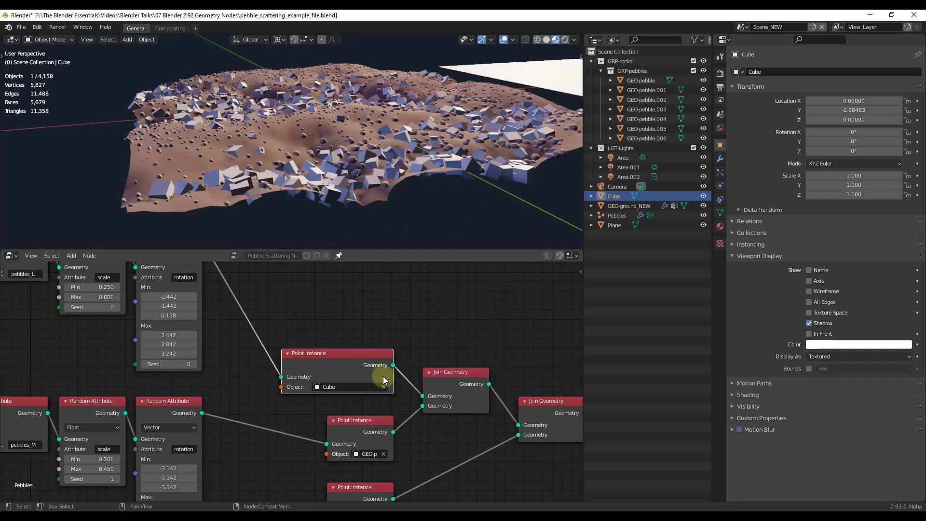
Raise the rotation Max X from 3.442 to 3.542 and select the Pebbles object.
drag(353, 358, 357, 337)
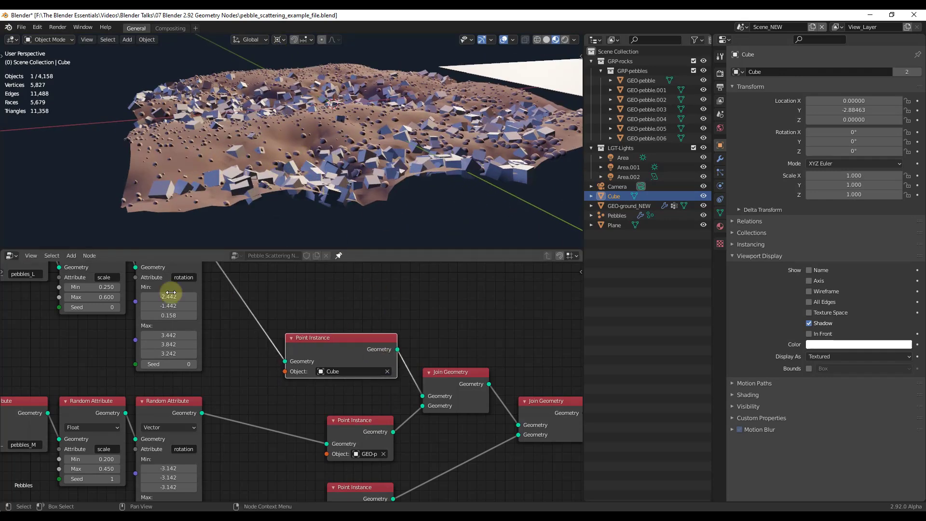
drag(154, 347, 165, 331)
mouse_move(367, 203)
middle_down()
mouse_move(372, 196)
mouse_move(341, 195)
mouse_move(332, 174)
mouse_move(423, 173)
mouse_move(346, 140)
mouse_move(360, 205)
middle_up()
scroll(331, 173, down, 5)
middle_drag(349, 139, 330, 138)
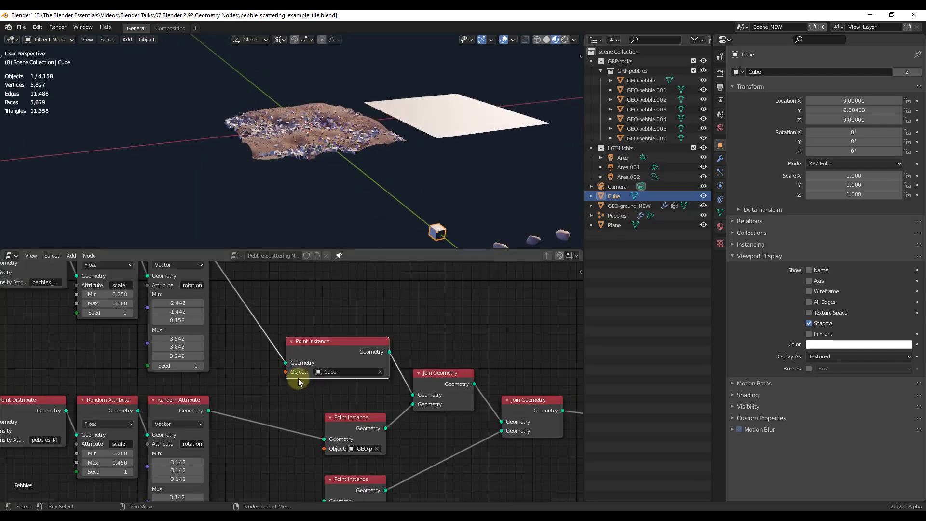
scroll(308, 419, down, 2)
middle_drag(444, 389, 393, 346)
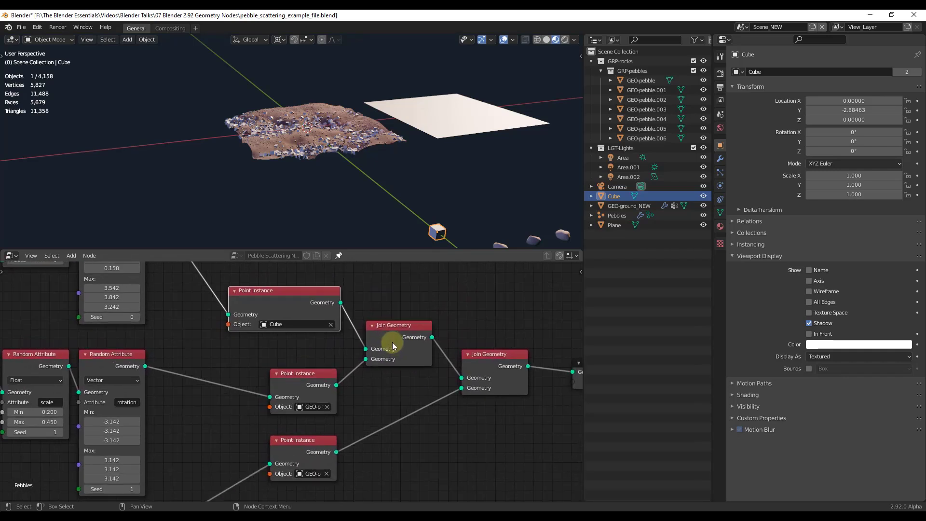
scroll(333, 326, down, 2)
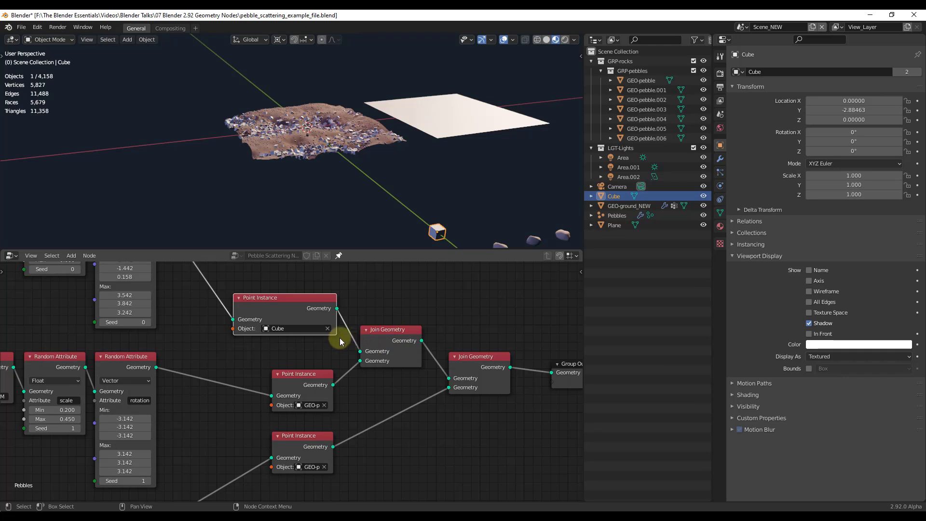
click(306, 150)
scroll(299, 150, up, 5)
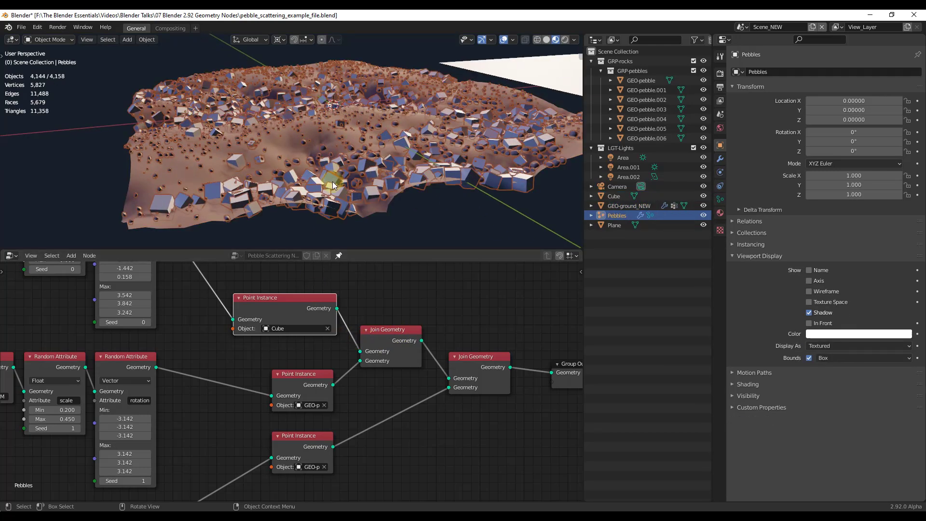
Widen the middle and lower Point Instance nodes so GEO-pebble.004 and GEO-pebble.002 read fully.
scroll(251, 338, down, 1)
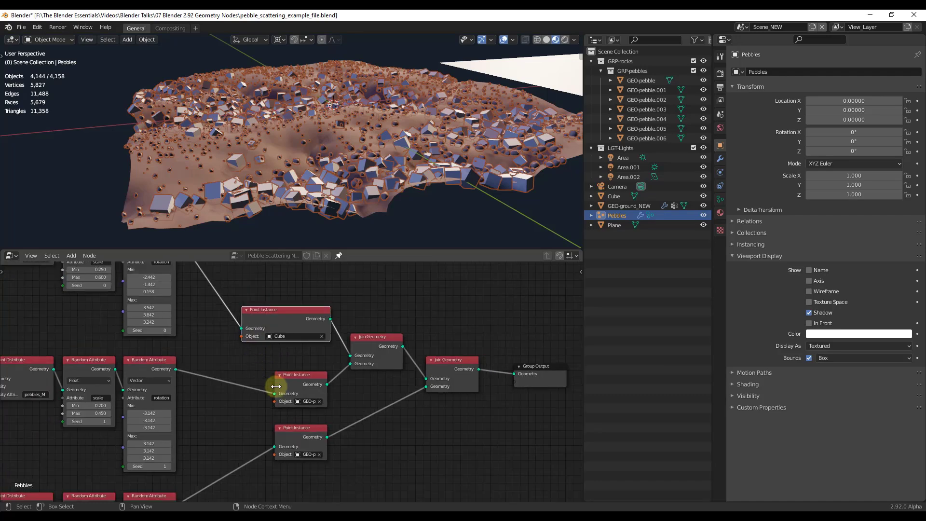
drag(276, 387, 240, 386)
click(276, 436)
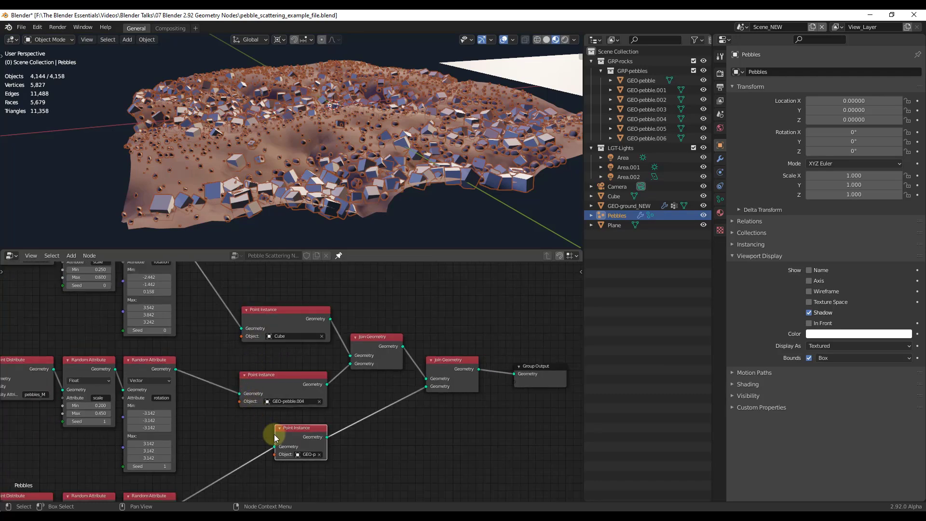
drag(276, 437, 237, 436)
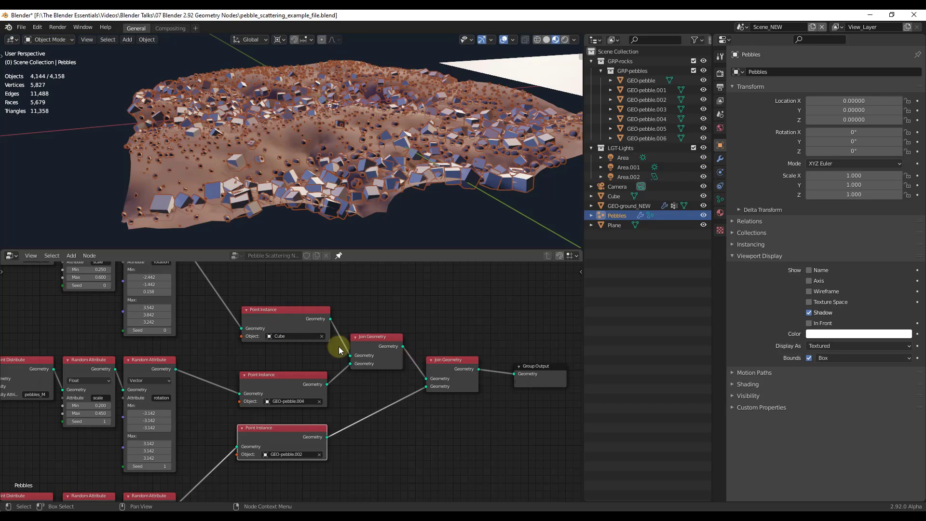
Frame the whole node tree, bringing Join Geometry and Group Output into view.
scroll(543, 380, down, 1)
middle_drag(553, 378, 441, 352)
scroll(448, 346, up, 2)
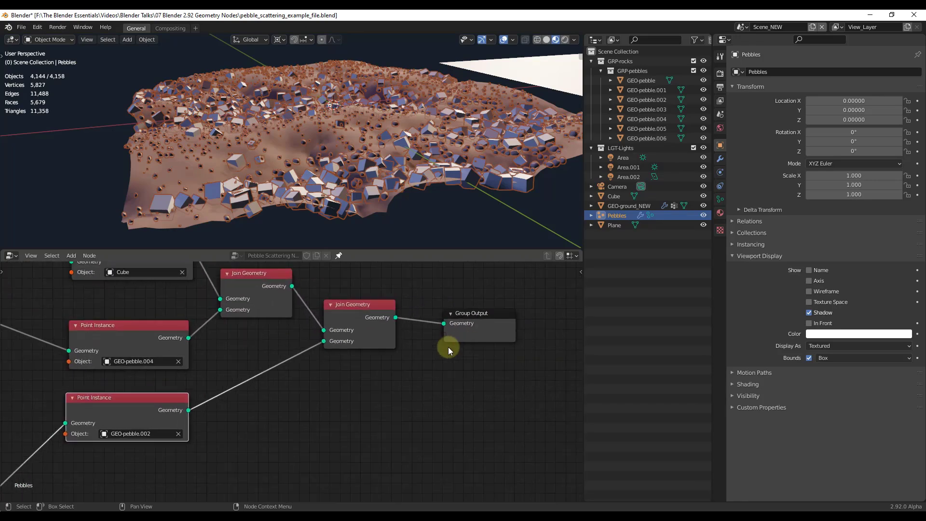
middle_drag(516, 319, 350, 370)
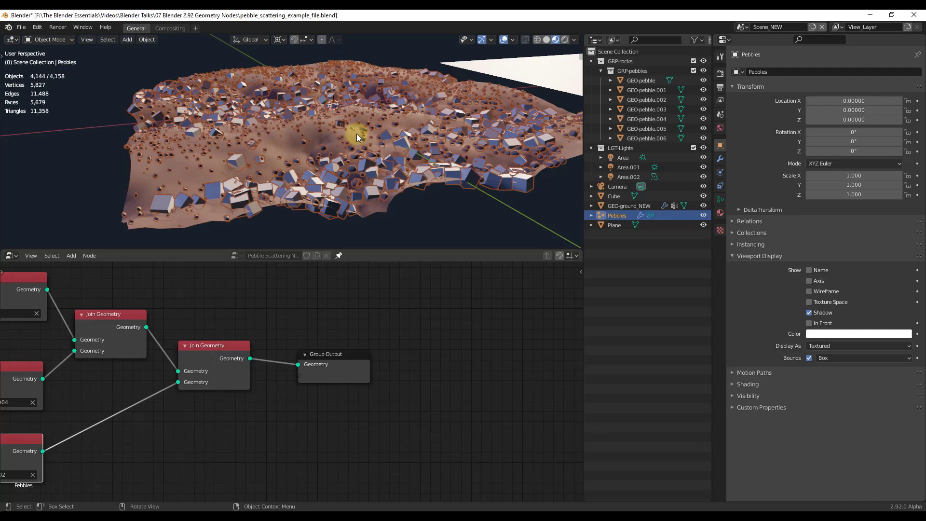
scroll(357, 134, down, 2)
scroll(329, 367, down, 1)
Raise the lower Random Attribute's Min X and Y rotation from -3.142, X to -0.842.
scroll(357, 342, down, 2)
scroll(456, 325, down, 2)
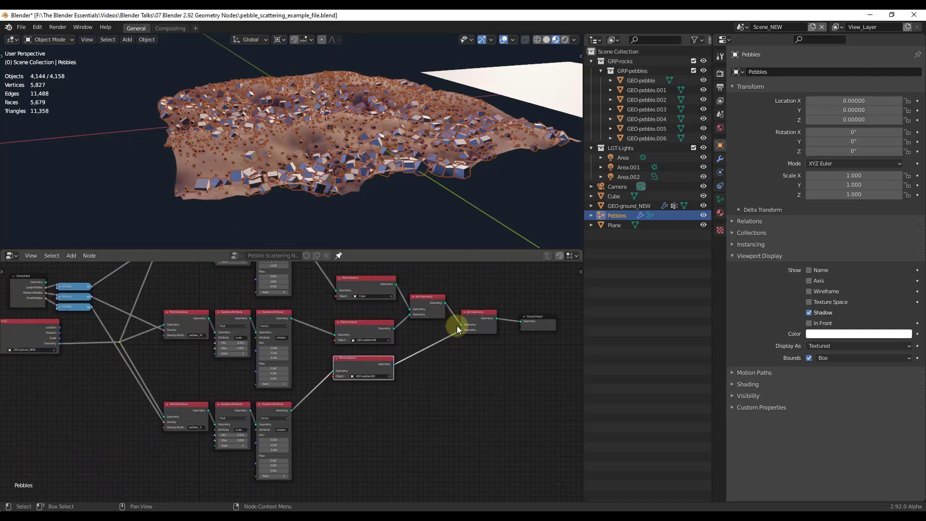
scroll(424, 336, up, 1)
scroll(316, 358, up, 2)
scroll(377, 428, up, 2)
scroll(376, 435, up, 1)
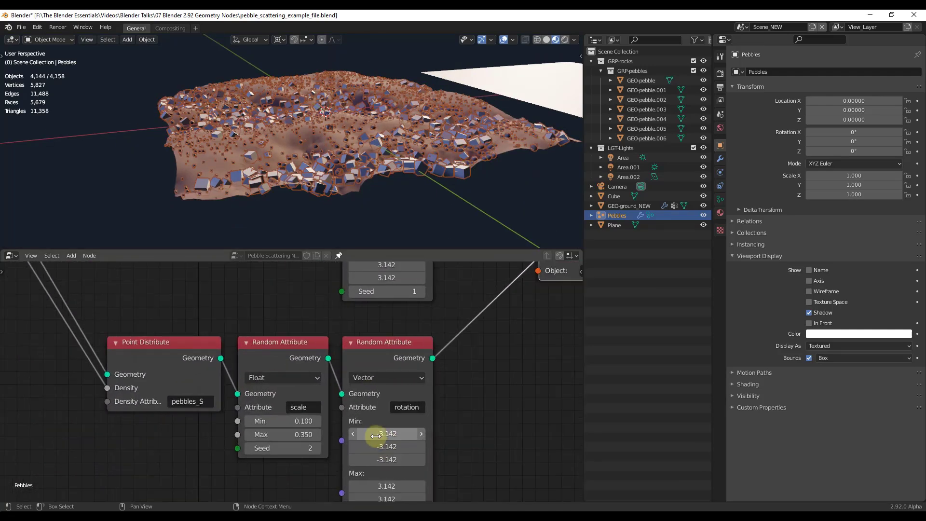
drag(376, 436, 399, 433)
scroll(314, 128, up, 8)
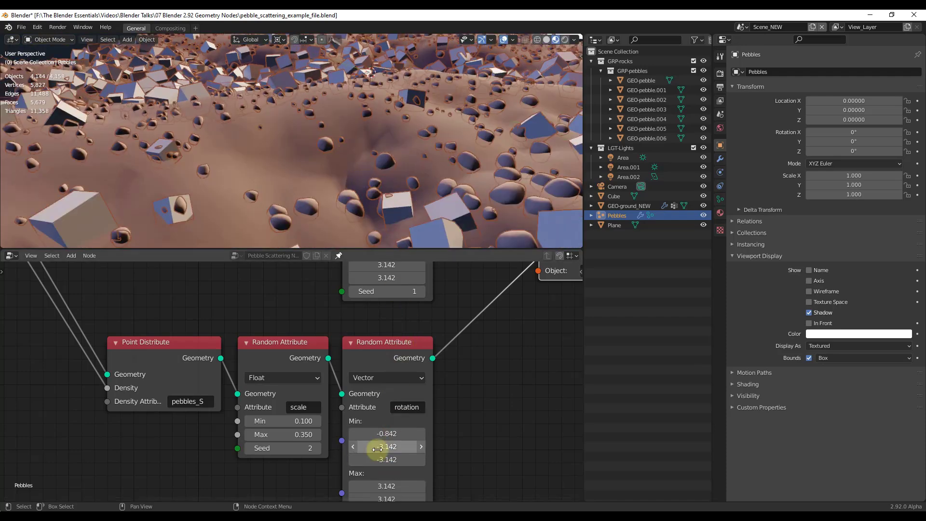
drag(376, 447, 406, 447)
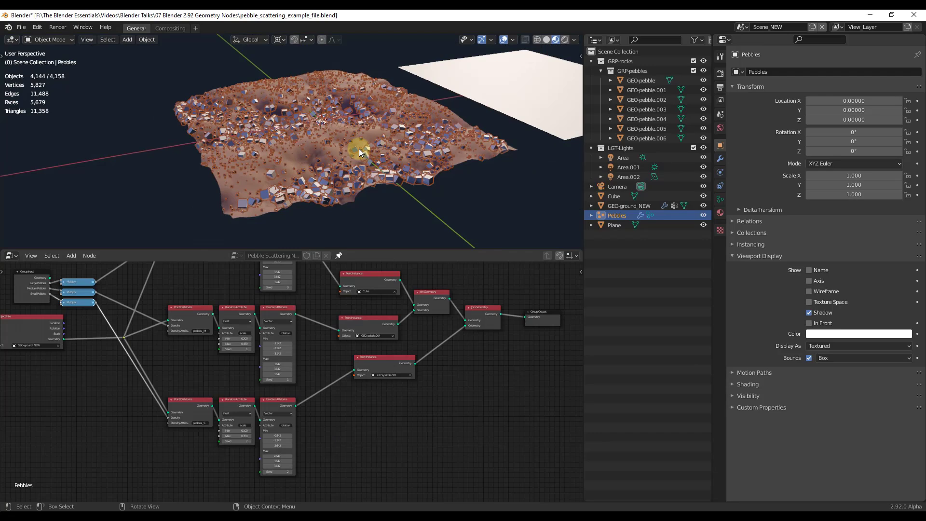
Set the upper Point Instance node's Object to GEO-pebble.004 instead of the Cube.
scroll(378, 162, down, 2)
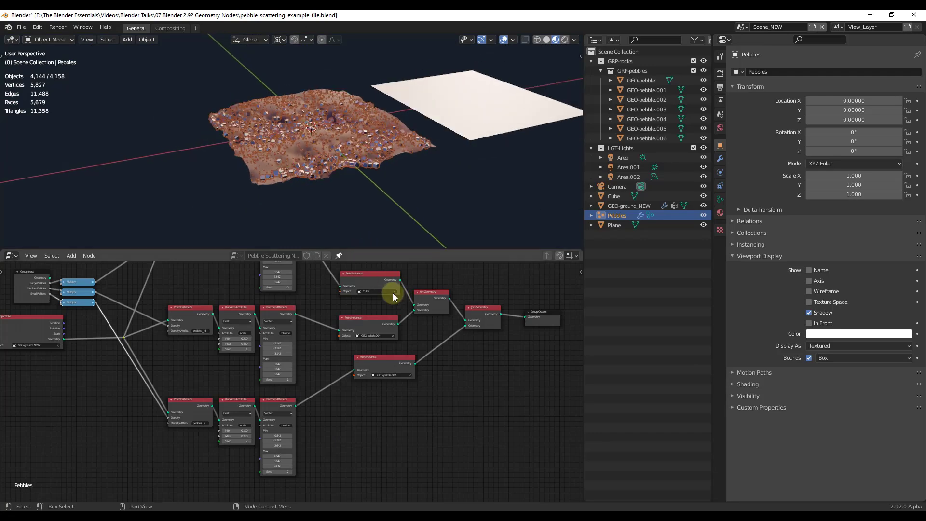
click(392, 292)
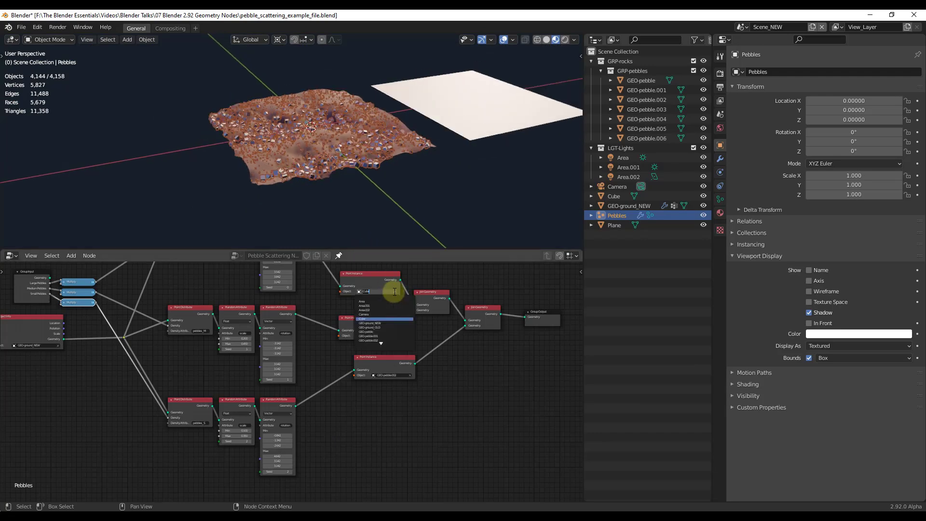
click(376, 332)
Orbit down onto the terrain and select GEO-ground_NEW in the outliner.
scroll(356, 155, up, 4)
mouse_move(356, 155)
middle_down()
mouse_move(355, 147)
mouse_move(329, 162)
mouse_move(340, 155)
middle_up()
click(320, 165)
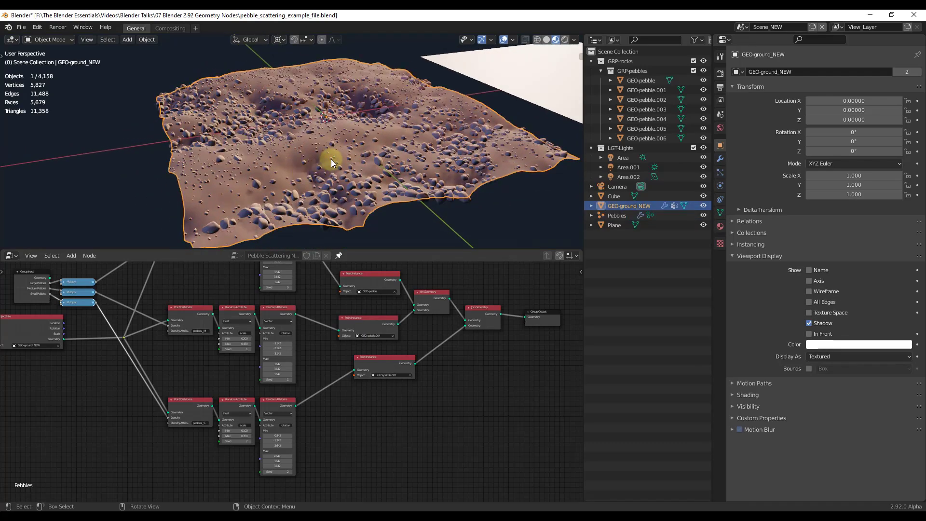
Show GEO-ground_NEW's Object Data properties with its pebbles_L, pebbles_M and pebbles_S groups.
click(721, 213)
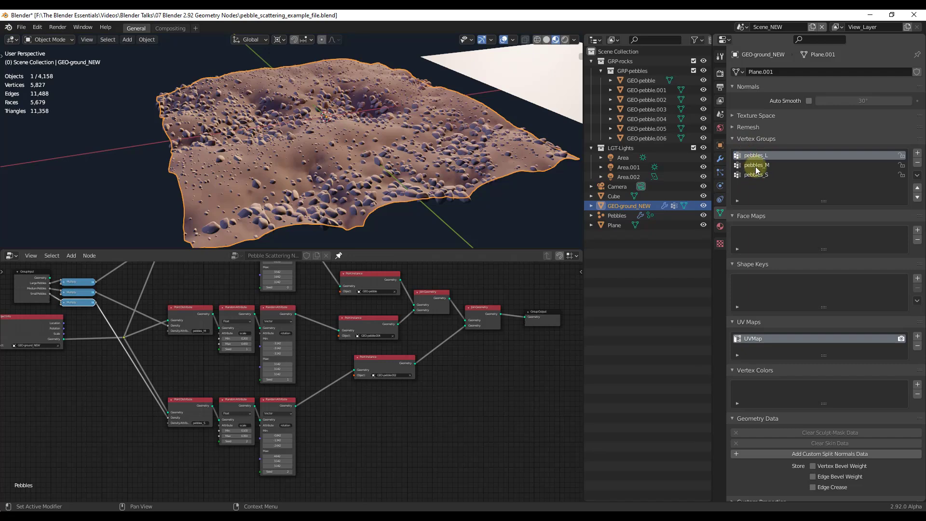
middle_drag(430, 169, 442, 177)
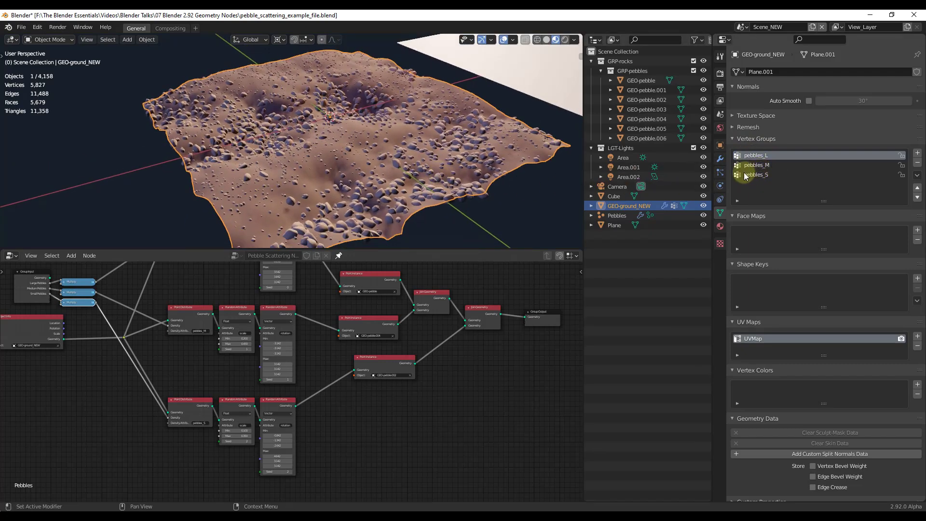
mouse_move(384, 140)
middle_down()
mouse_move(356, 152)
mouse_move(366, 143)
middle_up()
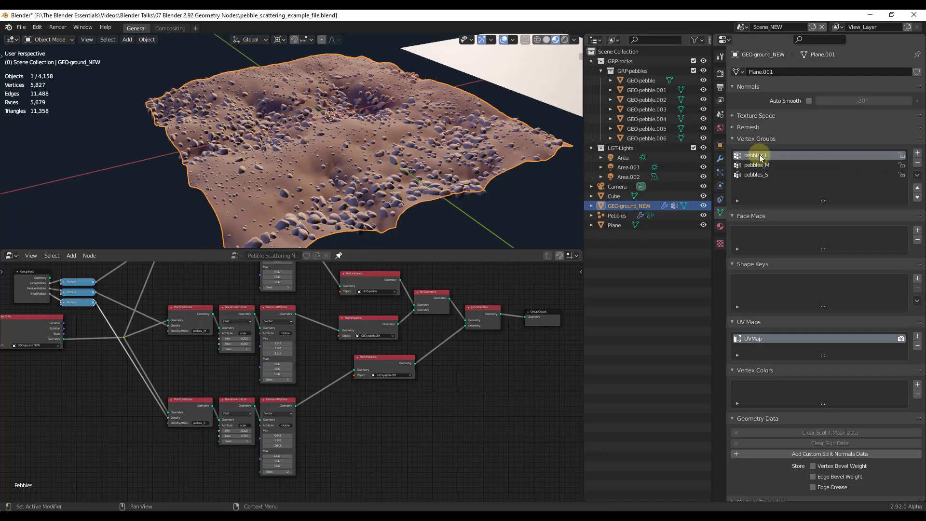
Switch GEO-ground_NEW into Weight Paint mode from the Ctrl+Tab pie menu.
key(ctrl+Tab)
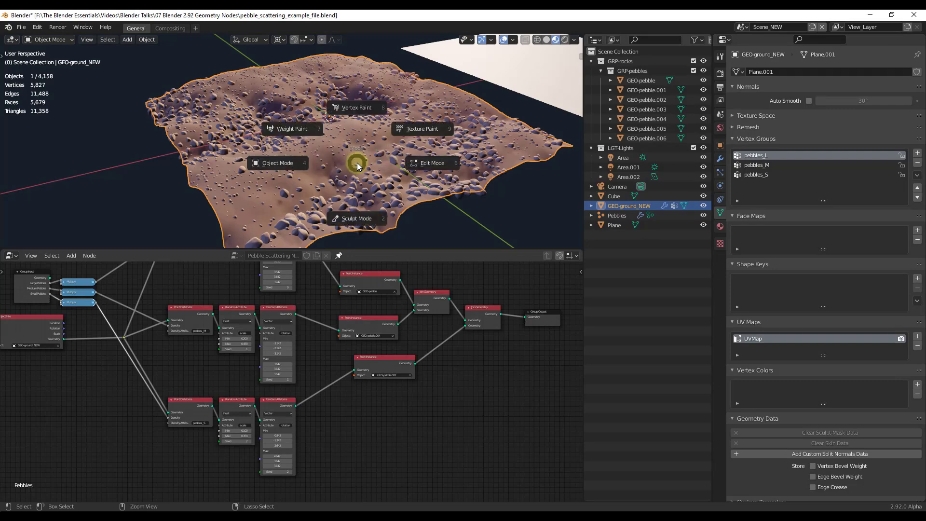
click(297, 132)
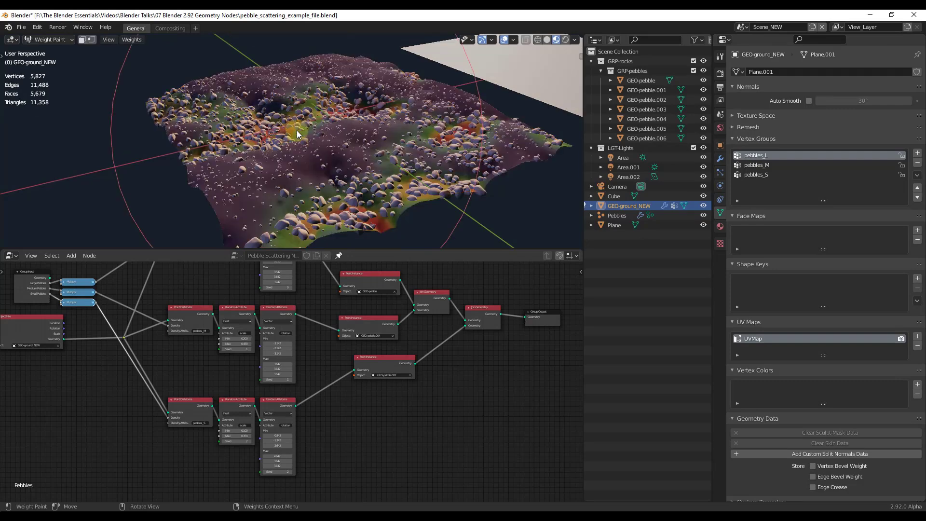
middle_drag(299, 134, 318, 135)
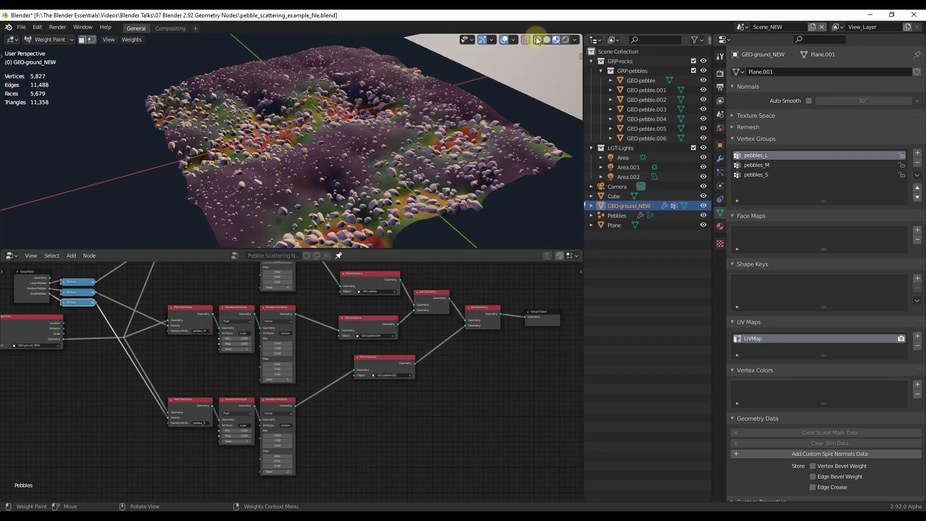
Toggle viewport shading to Wireframe and back to Material Preview.
click(538, 40)
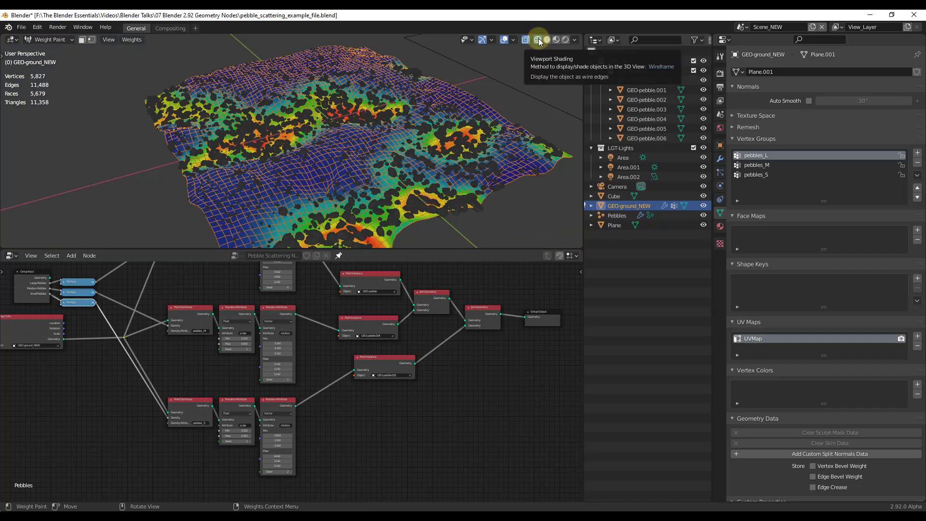
middle_drag(367, 126, 381, 116)
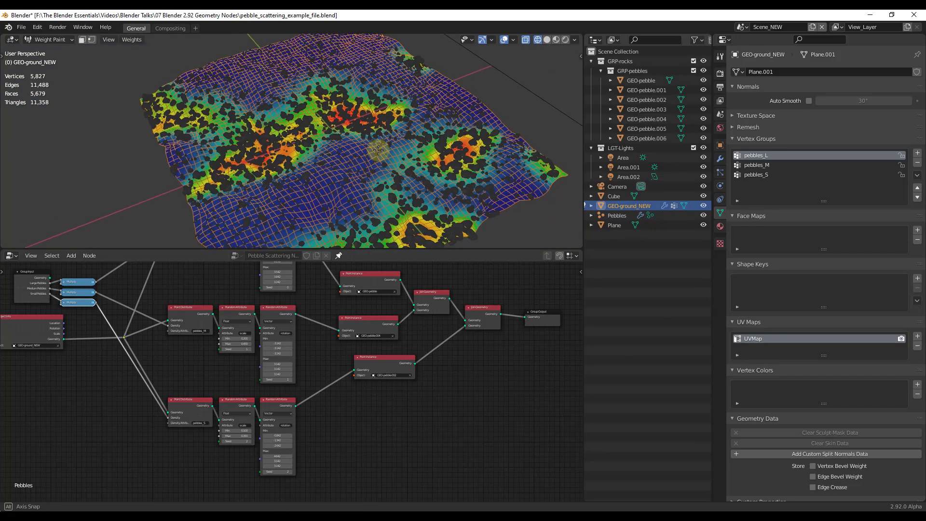
scroll(378, 113, down, 3)
click(557, 41)
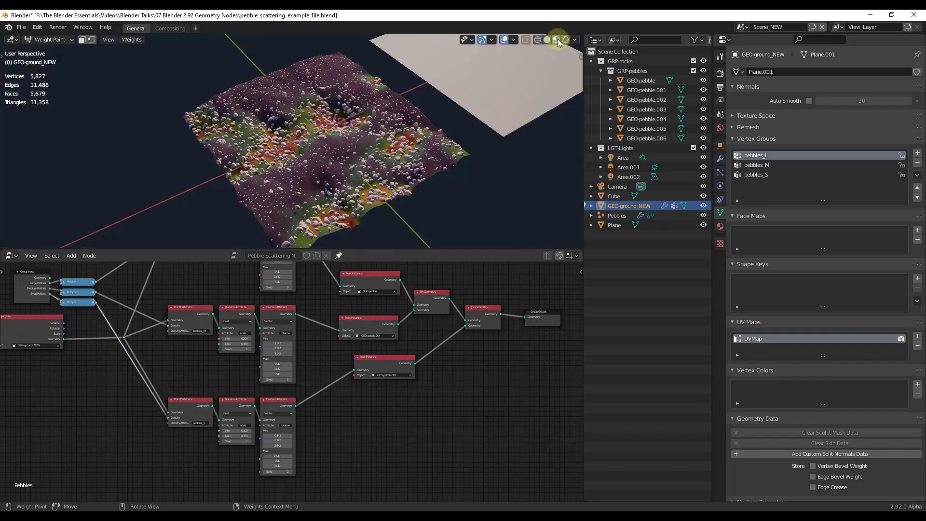
scroll(286, 148, up, 8)
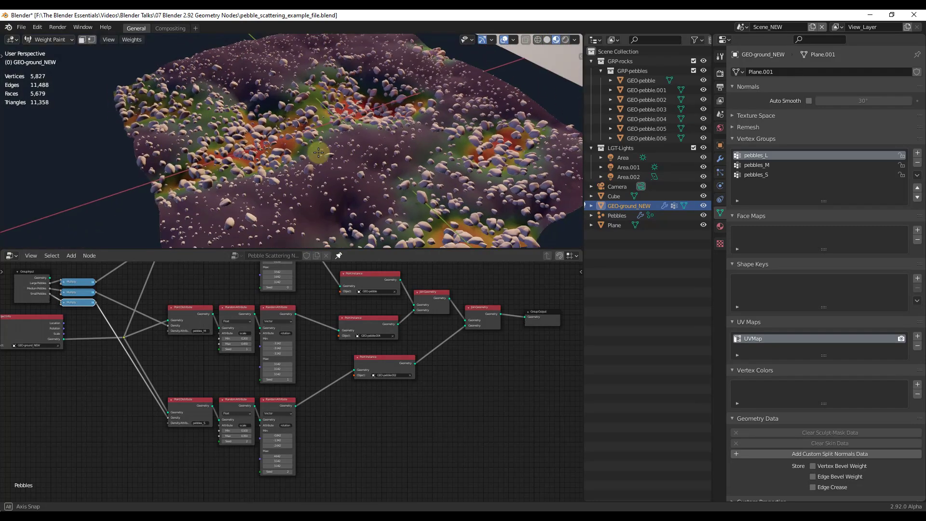
Make pebbles_L the active vertex group for painting.
click(746, 157)
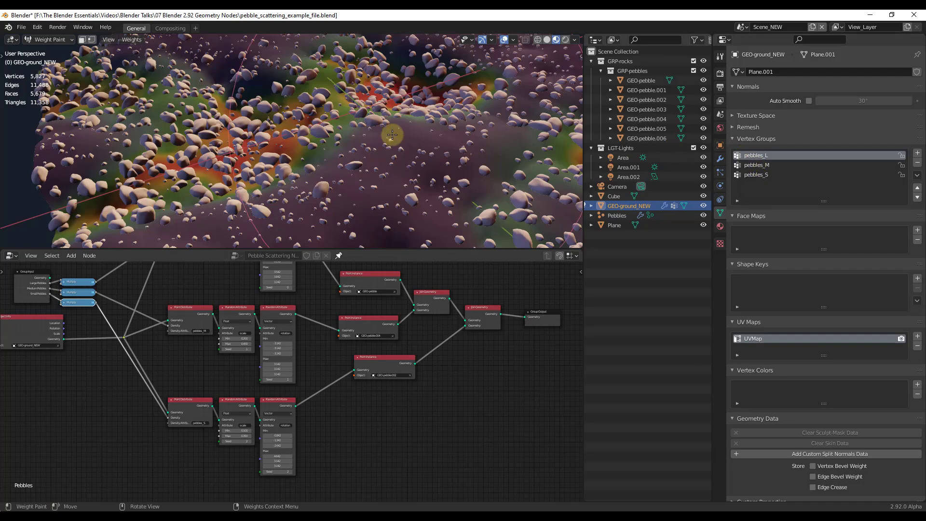
scroll(312, 131, down, 8)
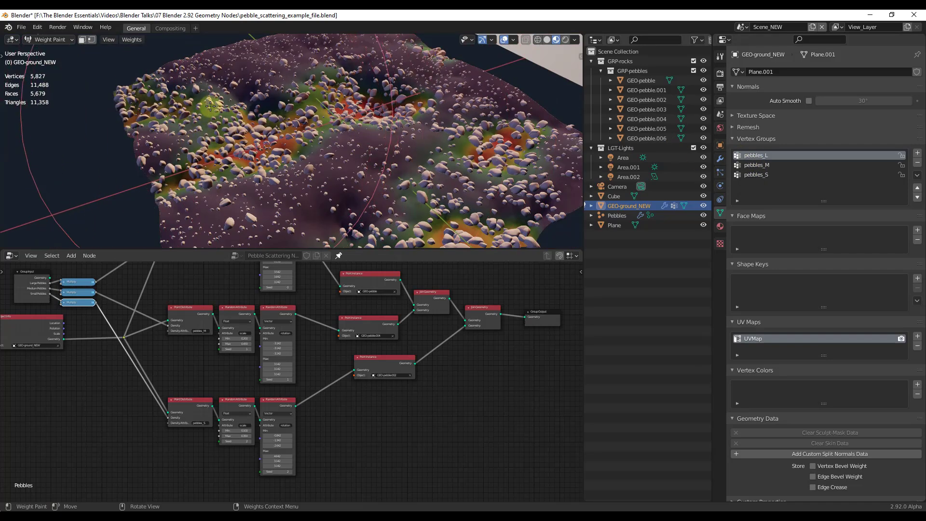
click(300, 170)
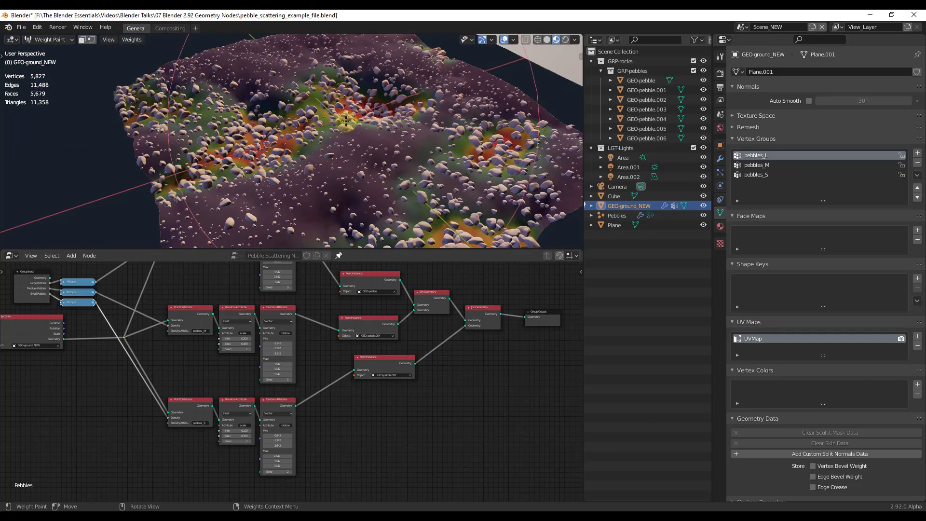
click(267, 246)
Paint pebbles_L weight strokes on a raised terrain area to add large-pebble clusters.
middle_drag(217, 240, 235, 207)
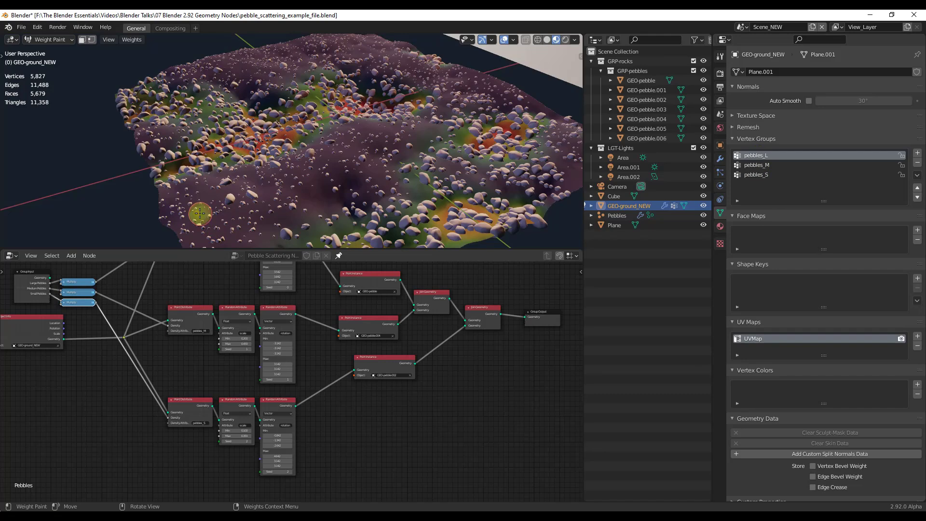
mouse_move(200, 213)
mouse_down()
mouse_move(253, 190)
mouse_move(208, 208)
mouse_move(240, 213)
mouse_move(269, 201)
mouse_move(213, 224)
mouse_move(237, 223)
mouse_move(234, 209)
mouse_move(246, 221)
mouse_move(236, 184)
mouse_move(222, 204)
mouse_move(242, 193)
mouse_move(223, 222)
mouse_move(242, 216)
mouse_move(209, 231)
mouse_move(191, 227)
mouse_move(194, 212)
mouse_move(243, 231)
mouse_move(267, 212)
mouse_up()
middle_drag(285, 295, 337, 372)
middle_drag(289, 169, 311, 82)
mouse_move(311, 82)
mouse_down()
mouse_move(324, 70)
mouse_move(309, 63)
mouse_move(308, 71)
mouse_move(333, 71)
mouse_move(319, 64)
mouse_move(319, 75)
mouse_move(330, 71)
mouse_move(308, 73)
mouse_move(312, 82)
mouse_move(331, 79)
mouse_move(304, 77)
mouse_move(308, 64)
mouse_move(341, 78)
mouse_move(317, 85)
mouse_move(301, 75)
mouse_move(315, 81)
mouse_move(331, 71)
mouse_move(293, 74)
mouse_move(319, 86)
mouse_up()
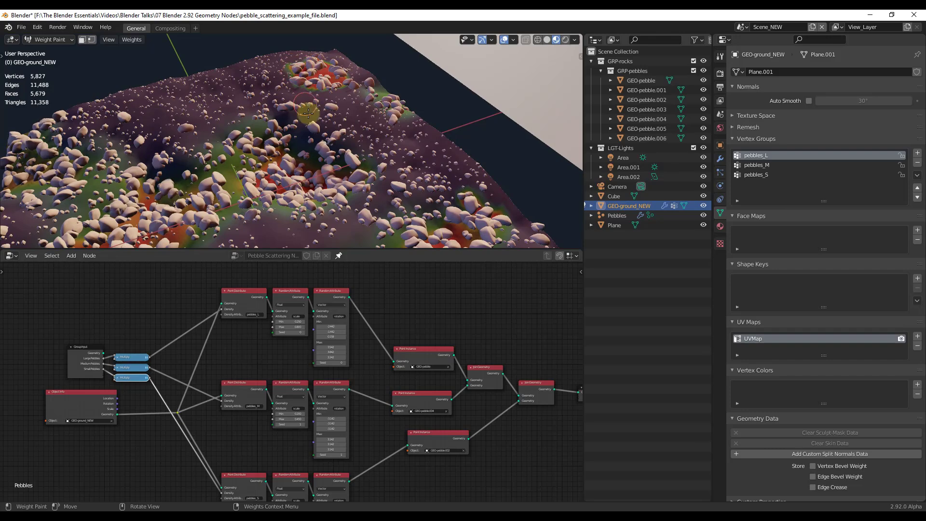
Activate pebbles_M and paint high-weight patches across the terrain, extending them rightward.
middle_drag(307, 113, 282, 91)
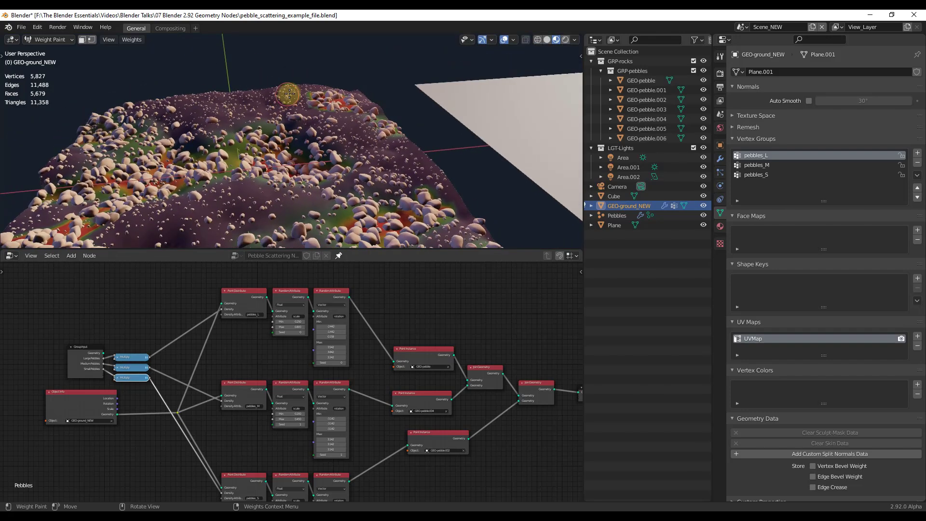
click(759, 170)
middle_drag(338, 203, 315, 214)
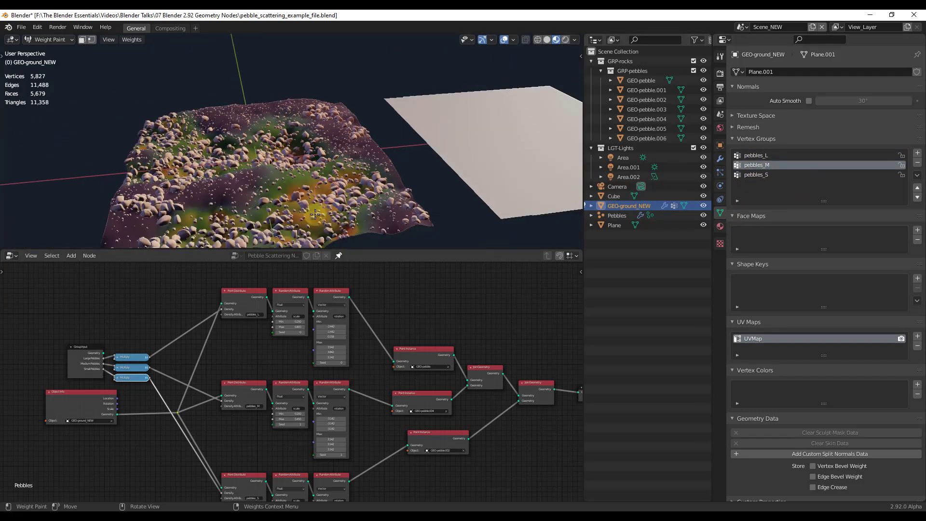
scroll(315, 213, up, 3)
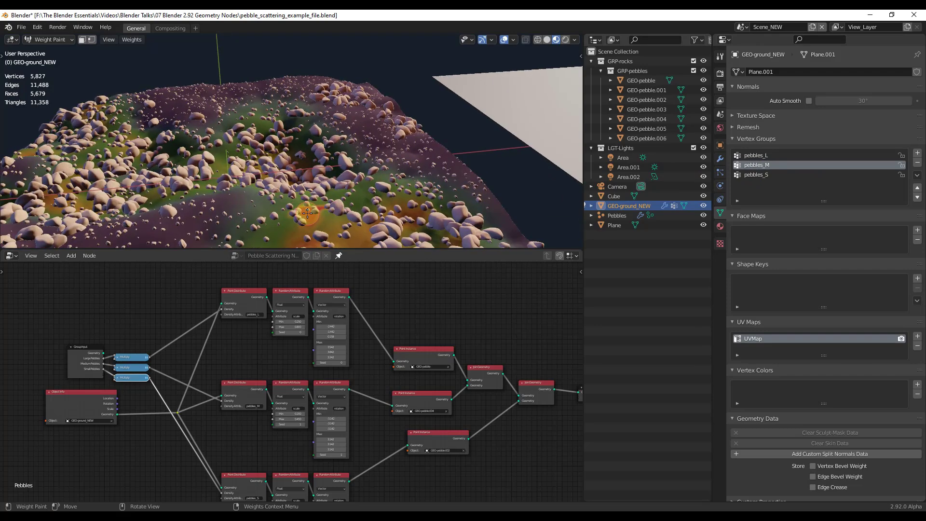
mouse_move(307, 213)
mouse_down()
mouse_move(262, 228)
mouse_move(291, 209)
mouse_move(325, 222)
mouse_up()
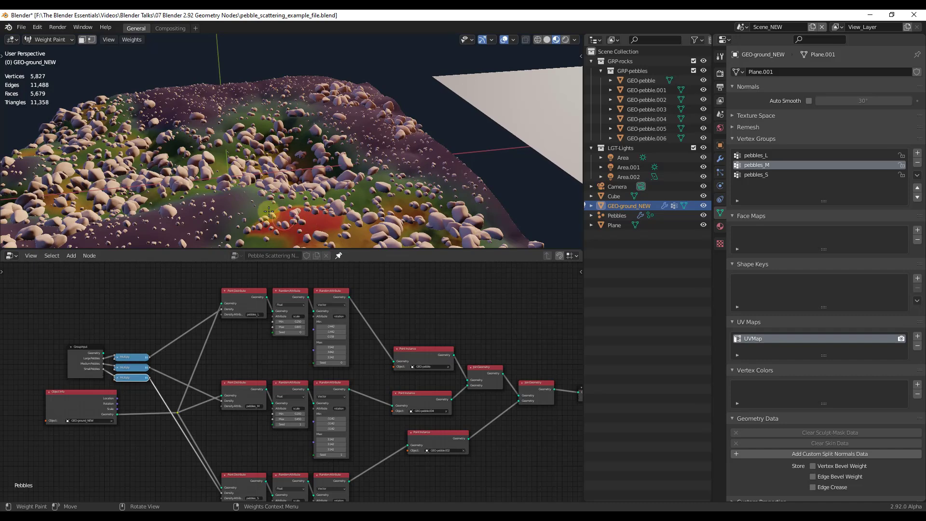
mouse_move(269, 211)
mouse_down()
mouse_move(320, 208)
mouse_move(417, 165)
mouse_up()
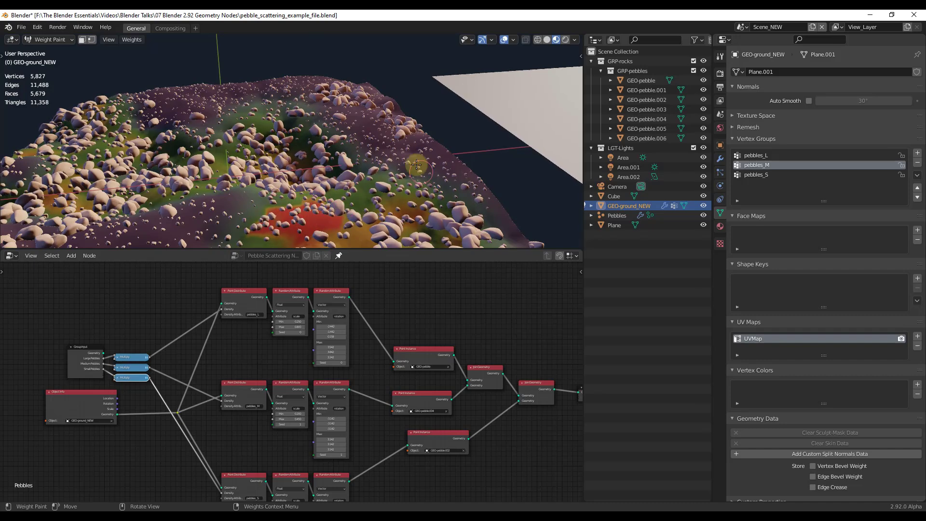
Zoom out and orbit to view the whole repainted terrain.
scroll(417, 165, down, 5)
middle_drag(213, 193, 220, 164)
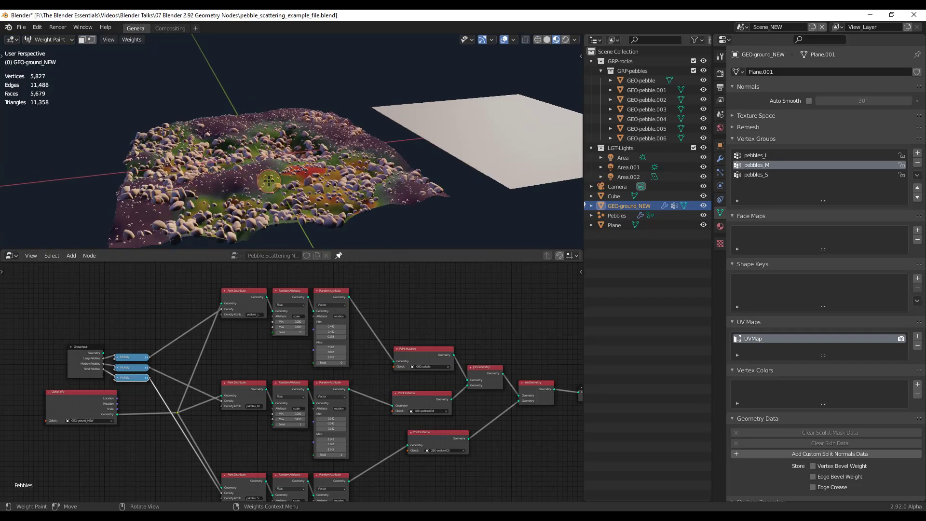
middle_drag(311, 167, 321, 158)
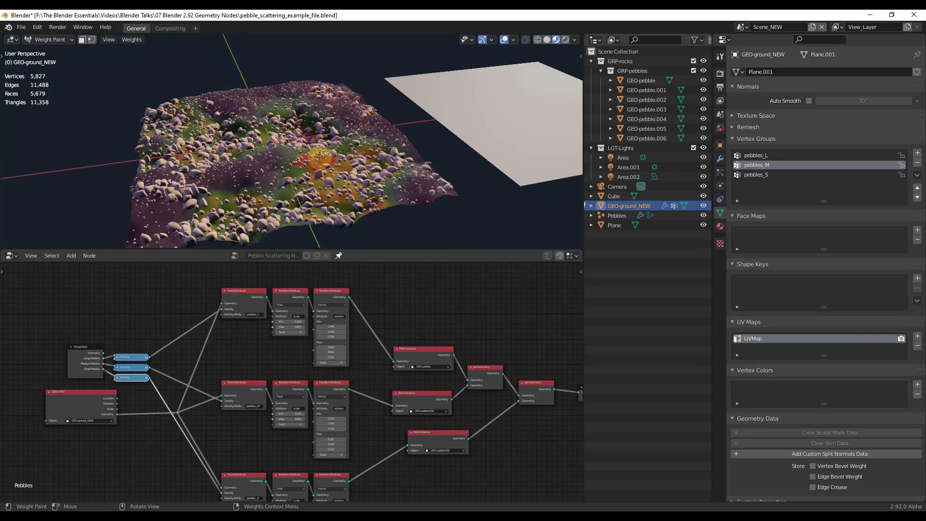